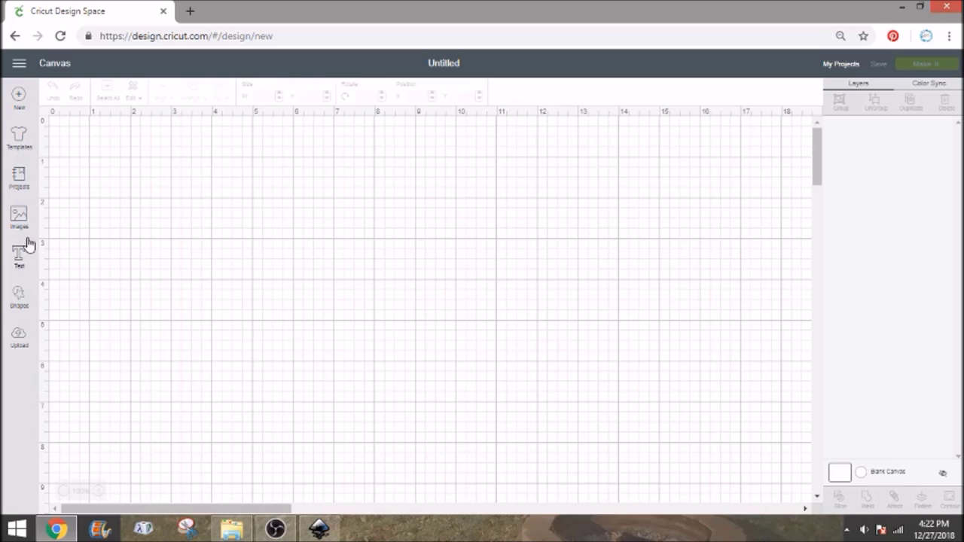
- Insert a square, unlock its proportions, and resize it to 3" wide by 4" high
left_click(19, 300)
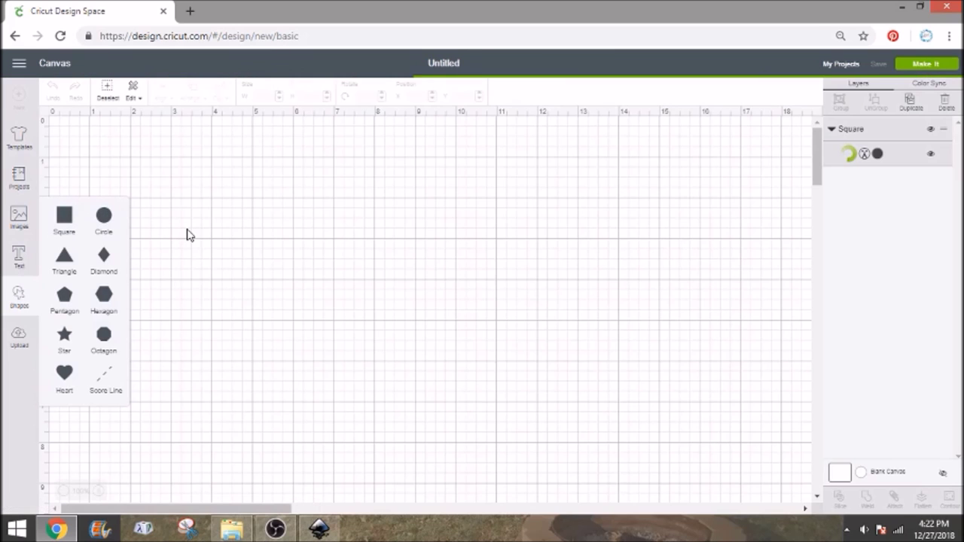
left_click(245, 357)
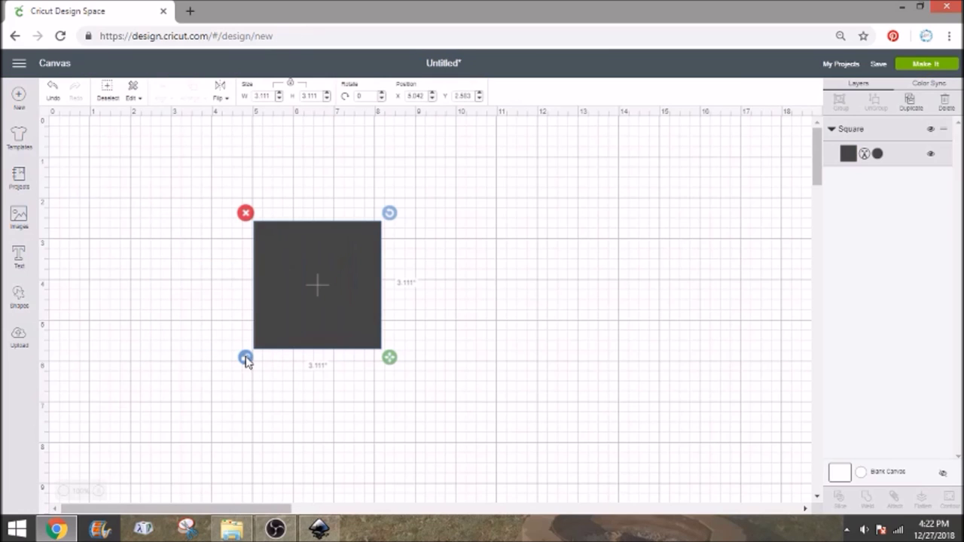
left_click(269, 95)
type("3")
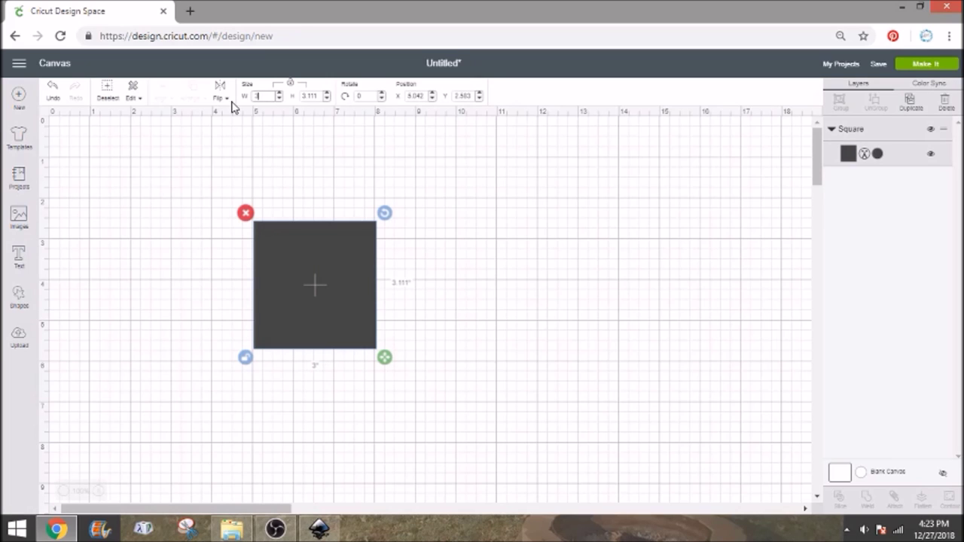
left_click(319, 95)
type("4")
key("Return")
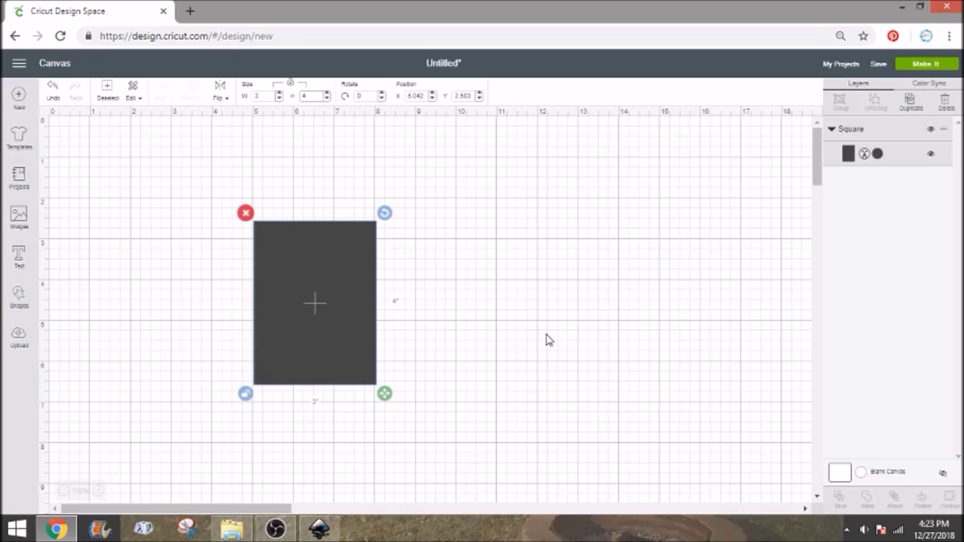
left_click(459, 369)
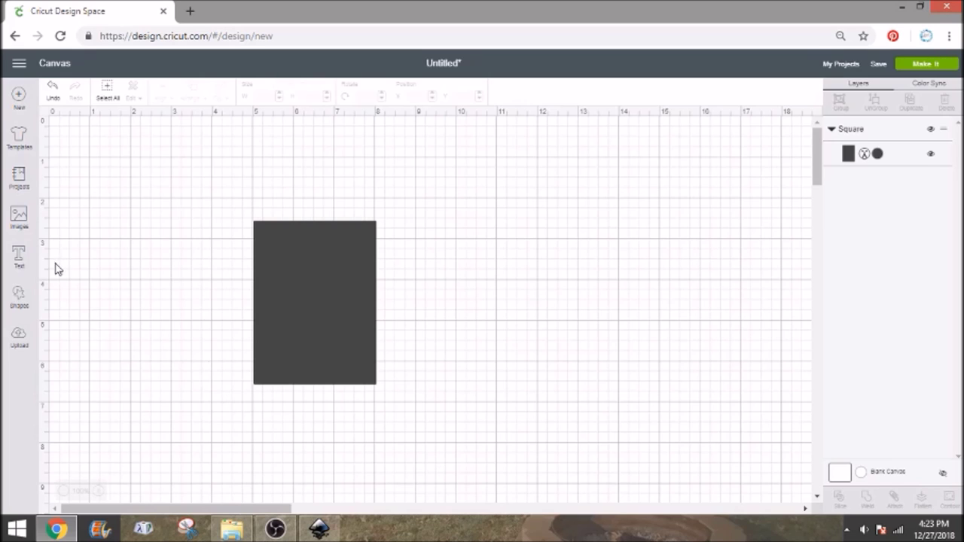
- Add the text "Magical Like a Unicorn" with each word on its own line, and move it up beside the rectangle
left_click(19, 256)
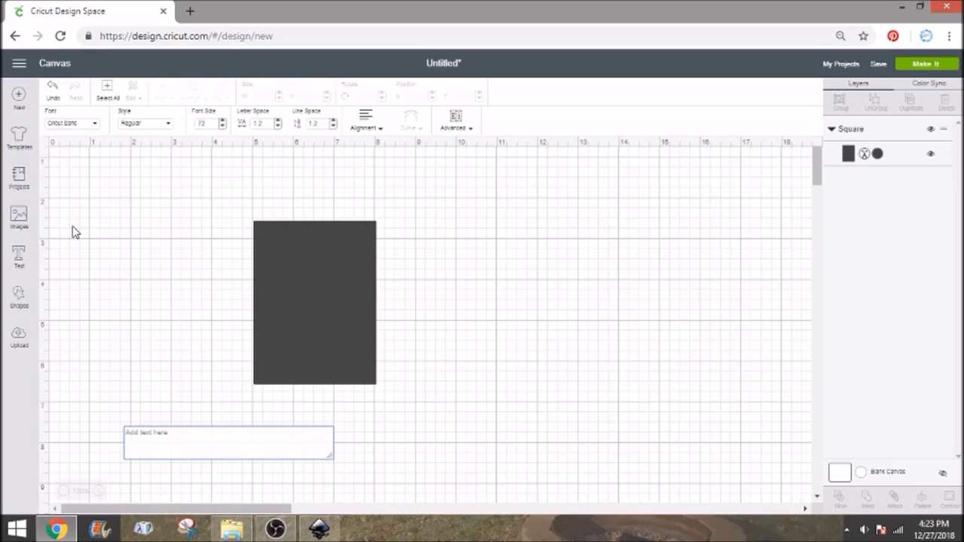
type("A")
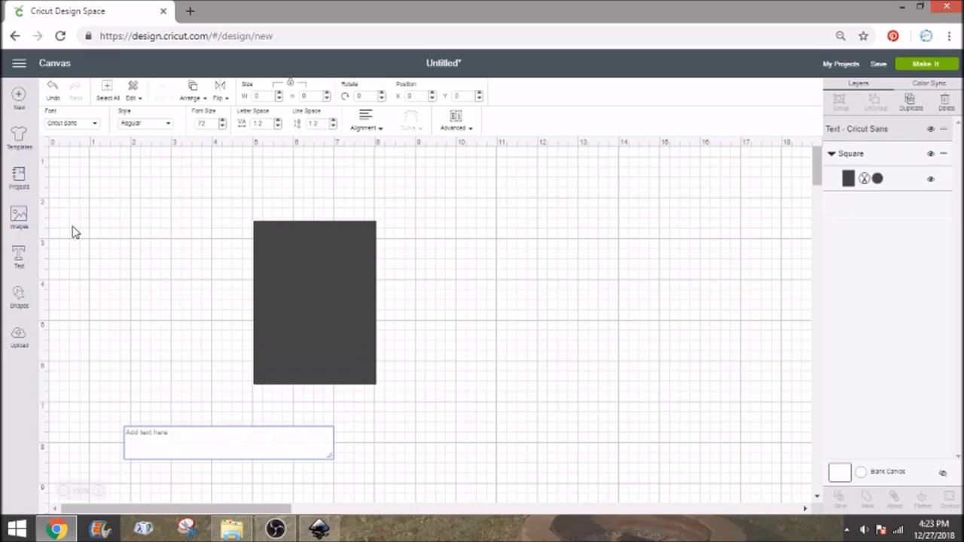
type("Magical")
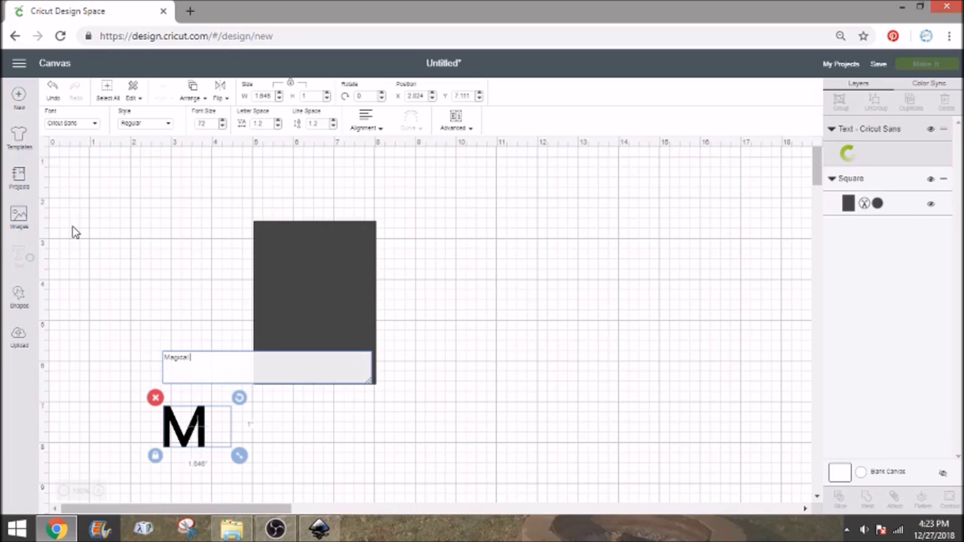
key("Return")
type("Like")
key("Return")
type("a")
key("Return")
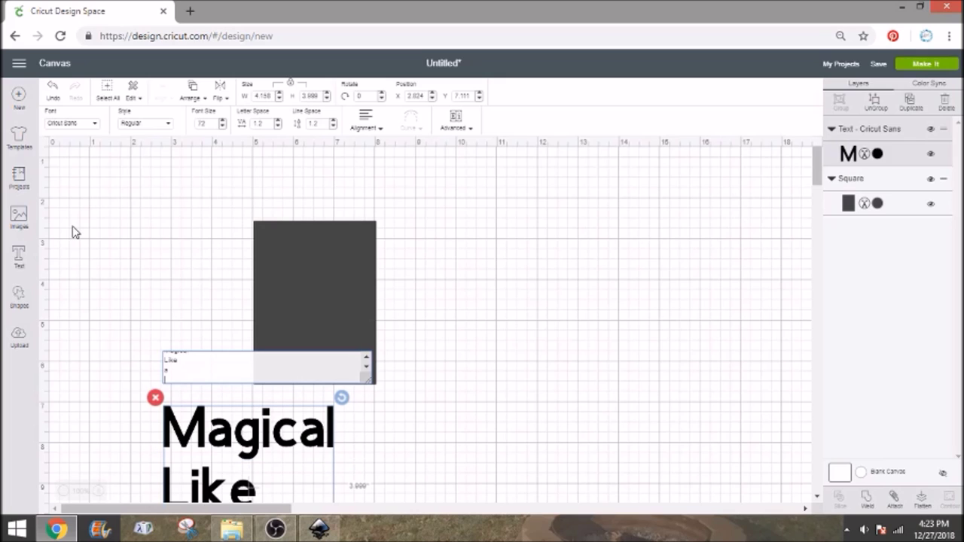
type("Unicorn")
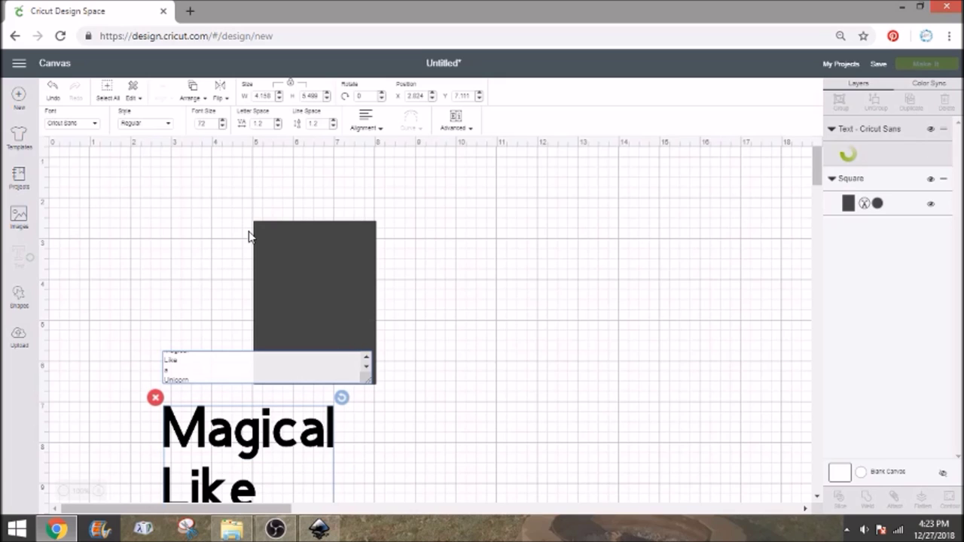
left_click_drag(262, 440, 445, 248)
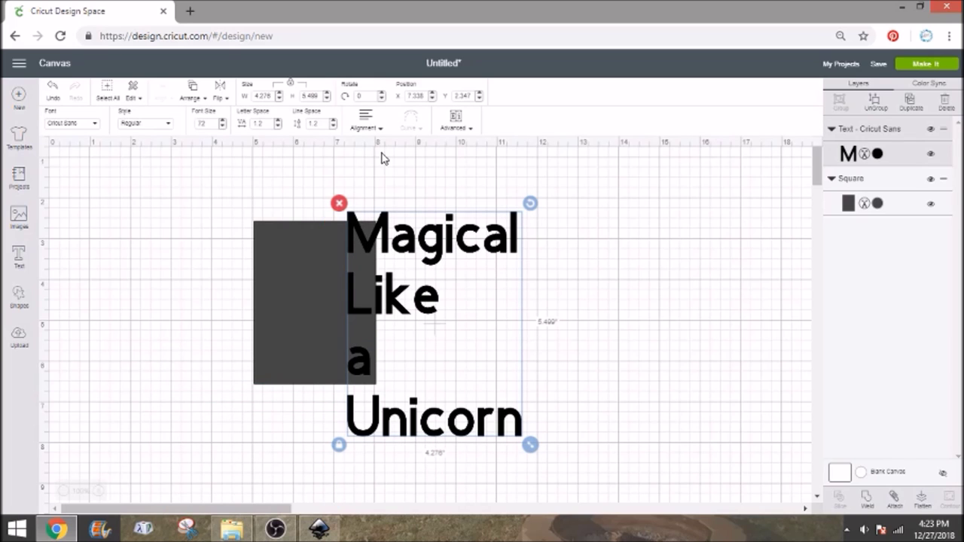
- Search the system fonts for "unico", try Unicorn Calligraphy, and set the text's font to Unicorns are Awesome
left_click(89, 128)
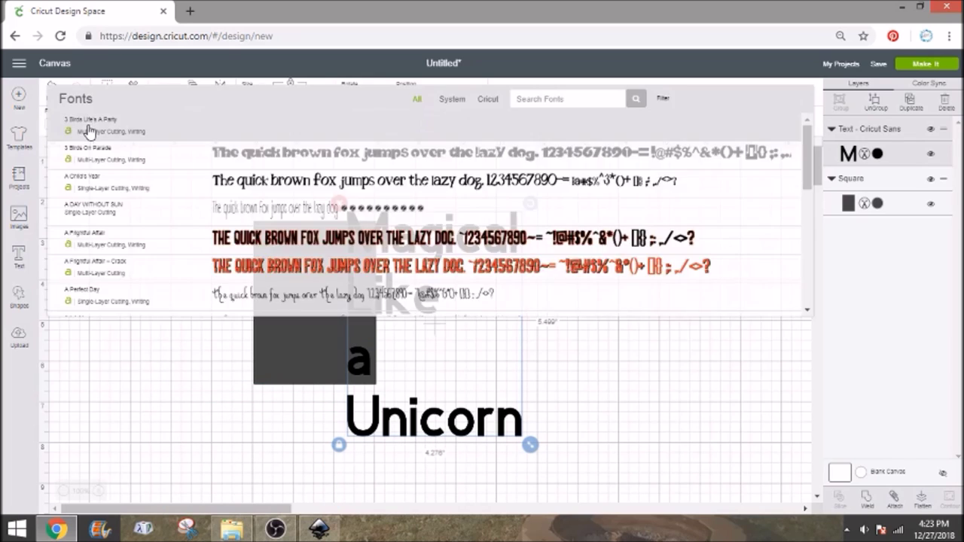
left_click(453, 99)
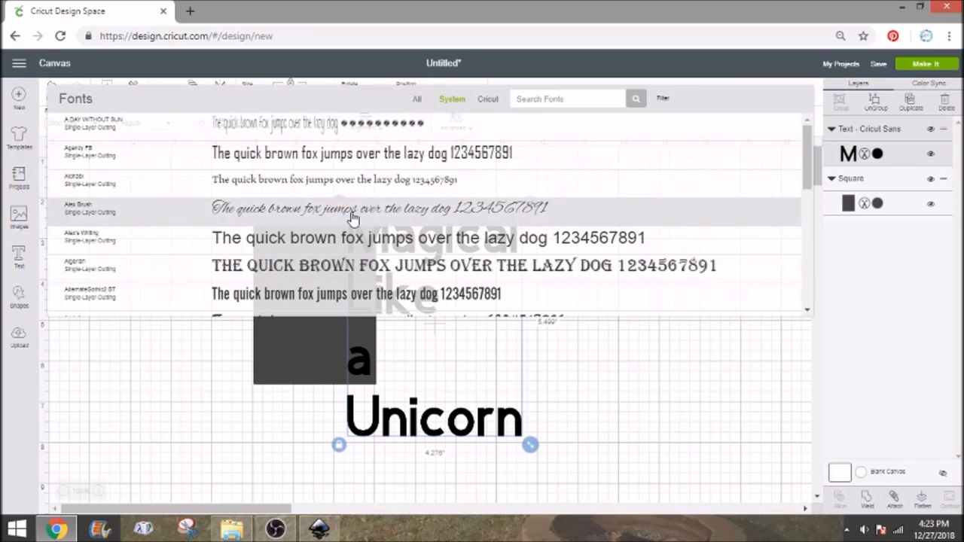
scroll(351, 218, "down", 2)
left_click(525, 98)
type("unico")
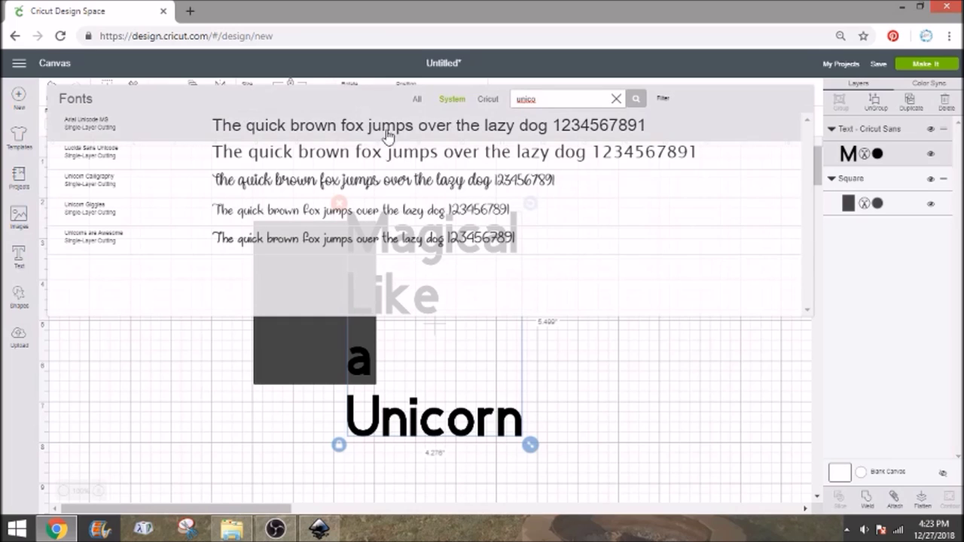
left_click(264, 195)
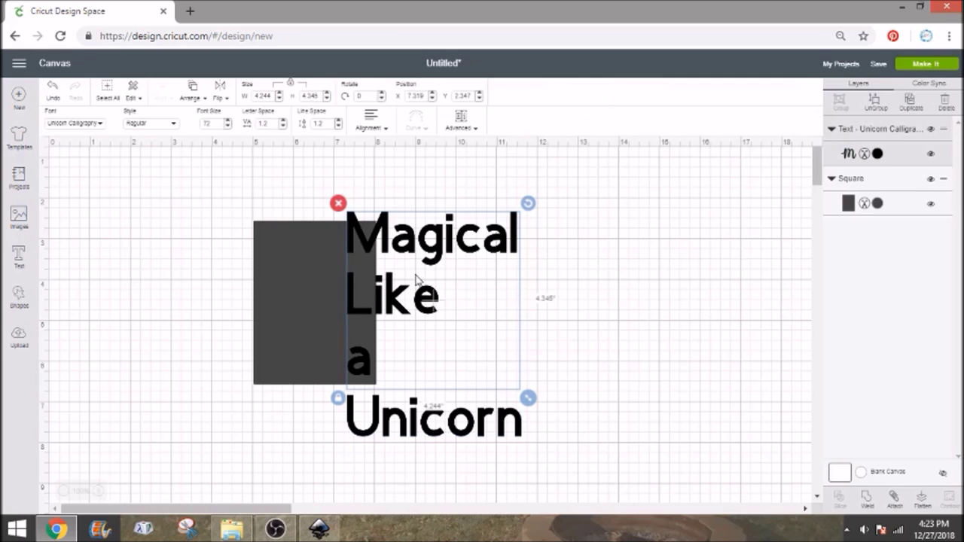
left_click(88, 124)
left_click(256, 239)
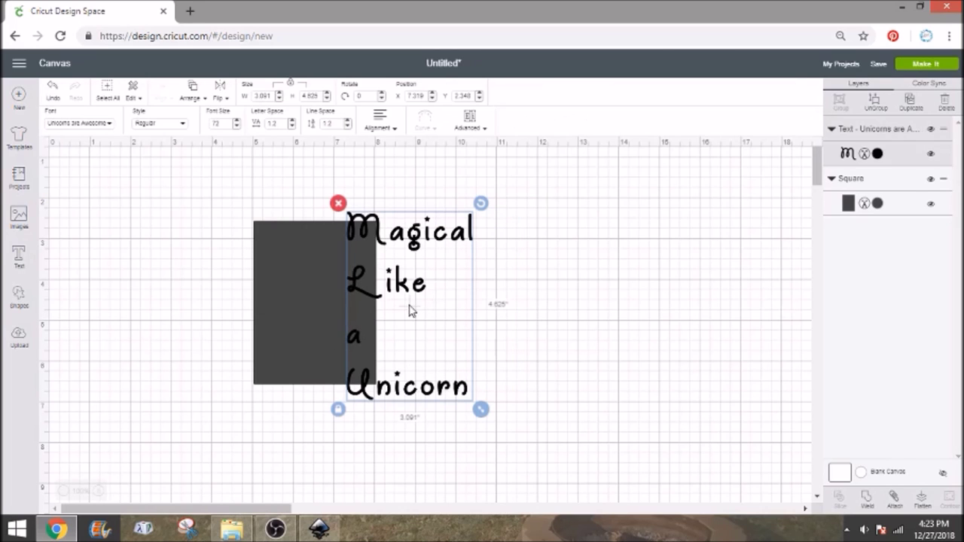
- Place the text over the rectangle to compare their sizes, and move the rectangle to the right of the text
left_click_drag(436, 231, 342, 256)
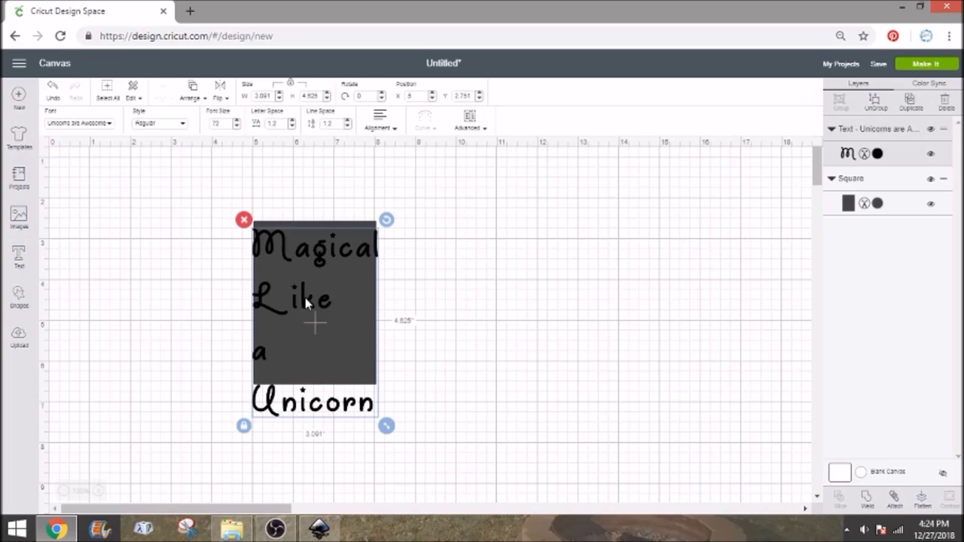
left_click_drag(336, 256, 278, 231)
left_click_drag(426, 223, 563, 222)
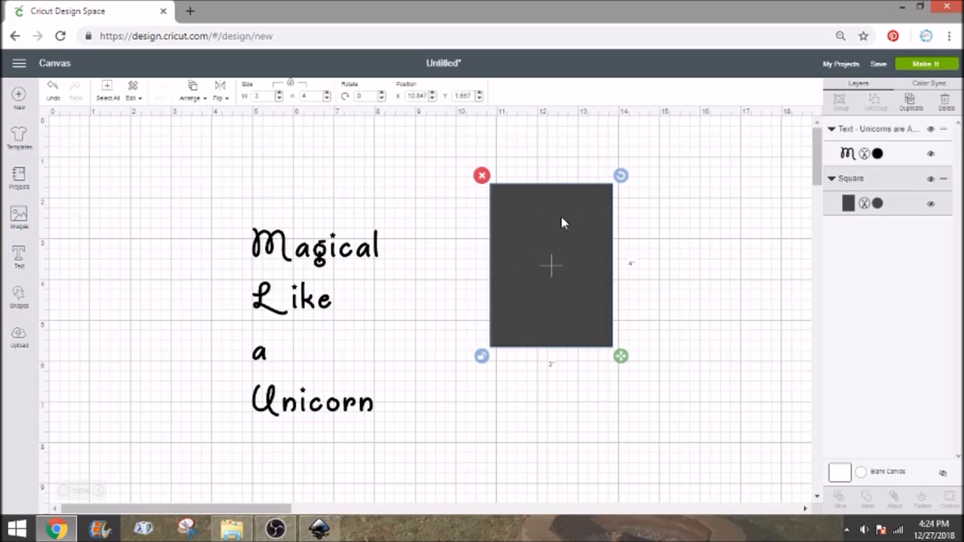
- Ungroup the four-line text into individual letters
left_click(323, 297)
left_click(317, 297)
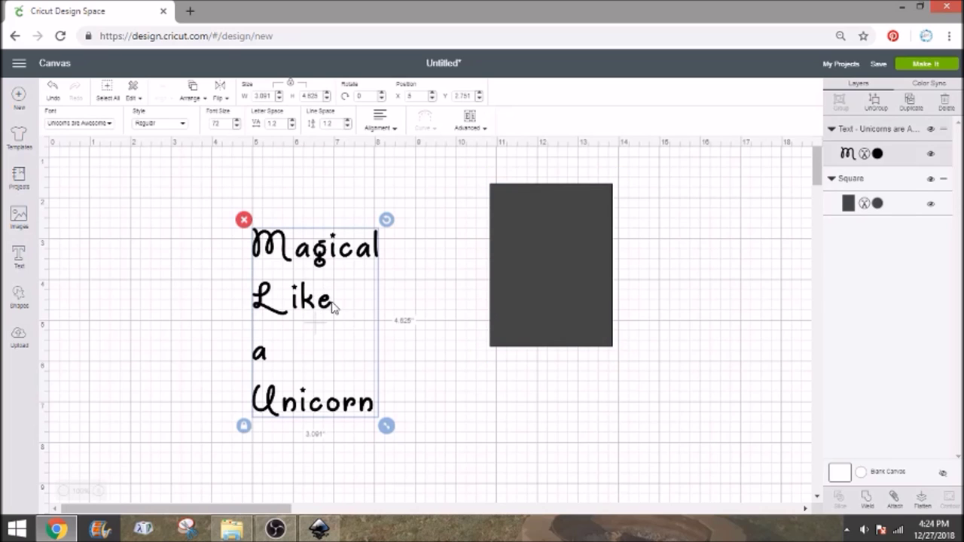
left_click(871, 112)
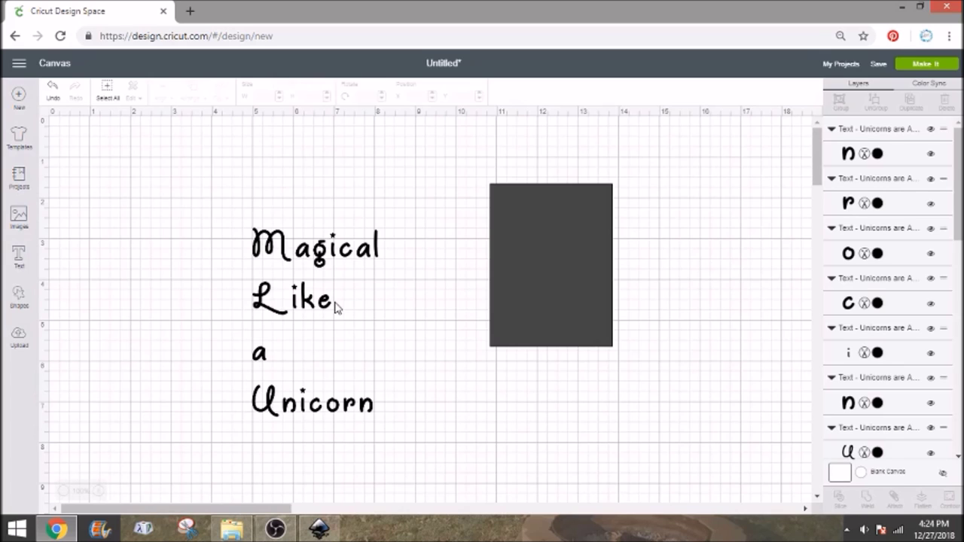
- Move the letters "ike" together closer to the capital "L" in the second line
left_click(292, 301)
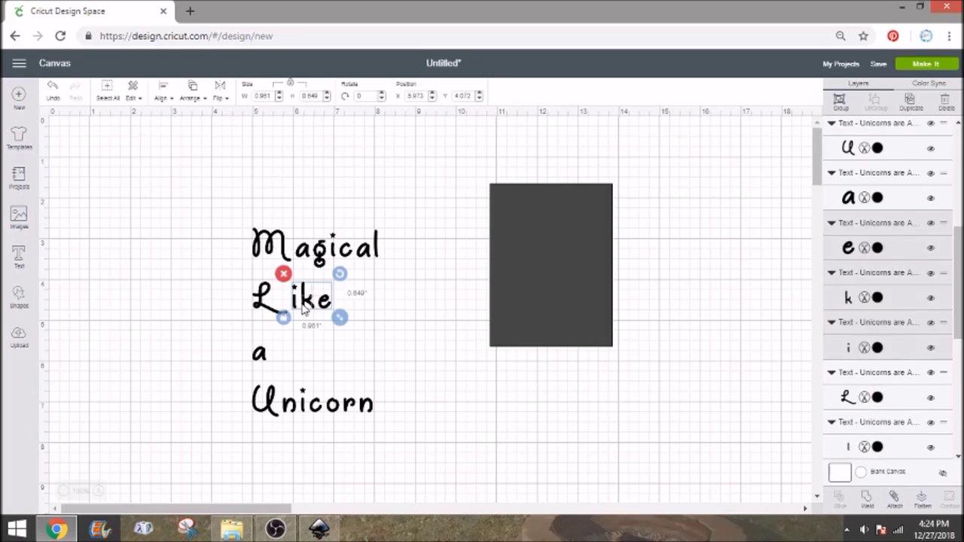
left_click_drag(296, 305, 293, 306)
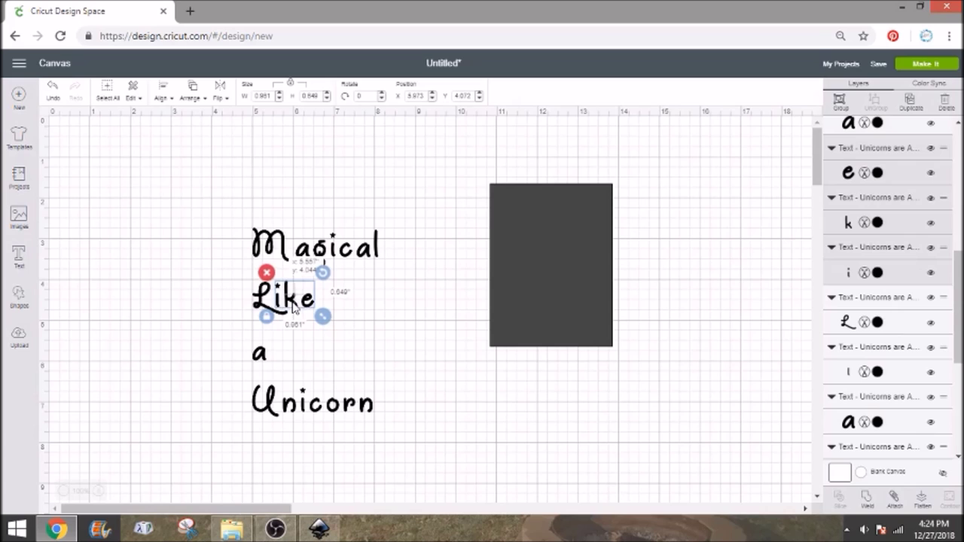
left_click(354, 308)
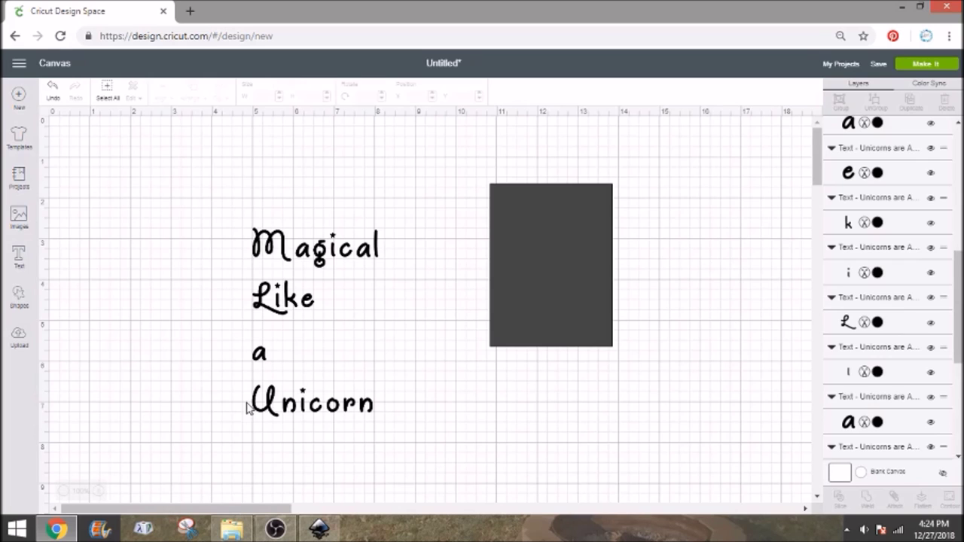
- Move the words "Like", "a" and "Unicorn" up to tighten the spacing between the text lines
left_click_drag(235, 289, 307, 293)
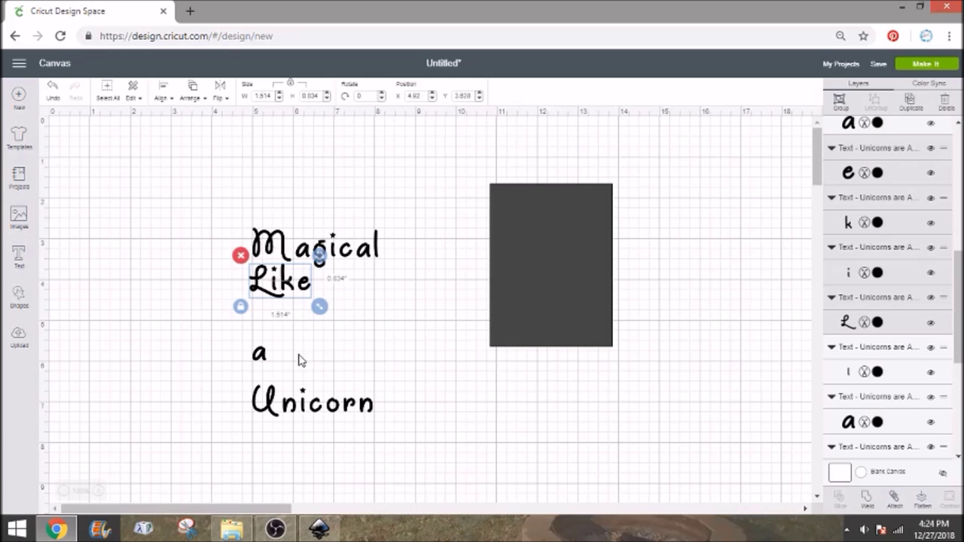
left_click_drag(265, 360, 266, 316)
left_click_drag(219, 402, 366, 350)
left_click(173, 249)
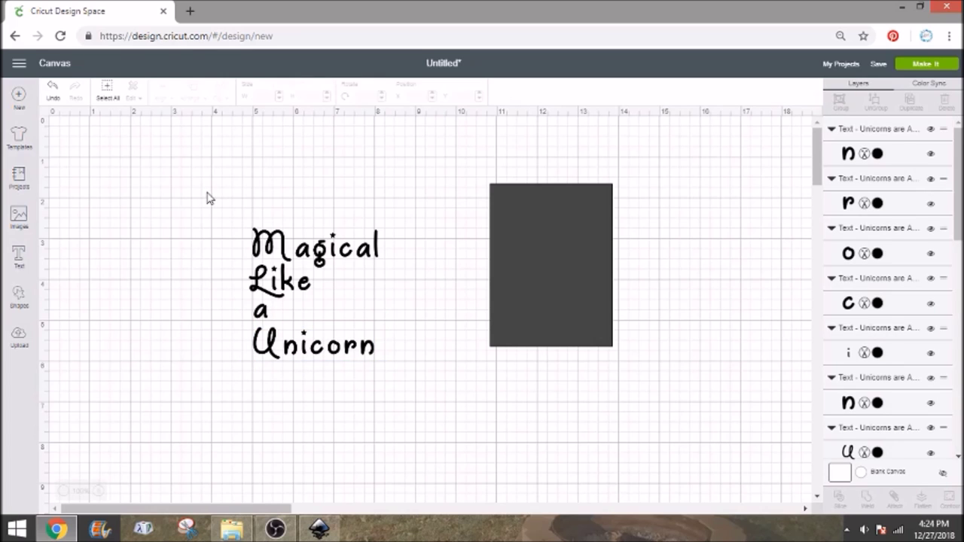
- Attach the letters of "Magical", "Like" and "Unicorn" so that each word forms its own unit
left_click_drag(218, 239, 384, 256)
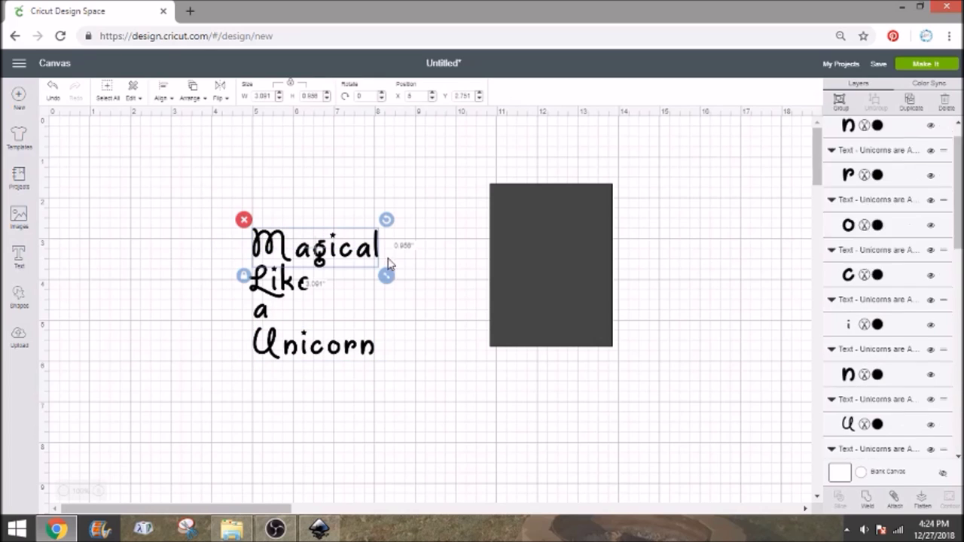
left_click(894, 498)
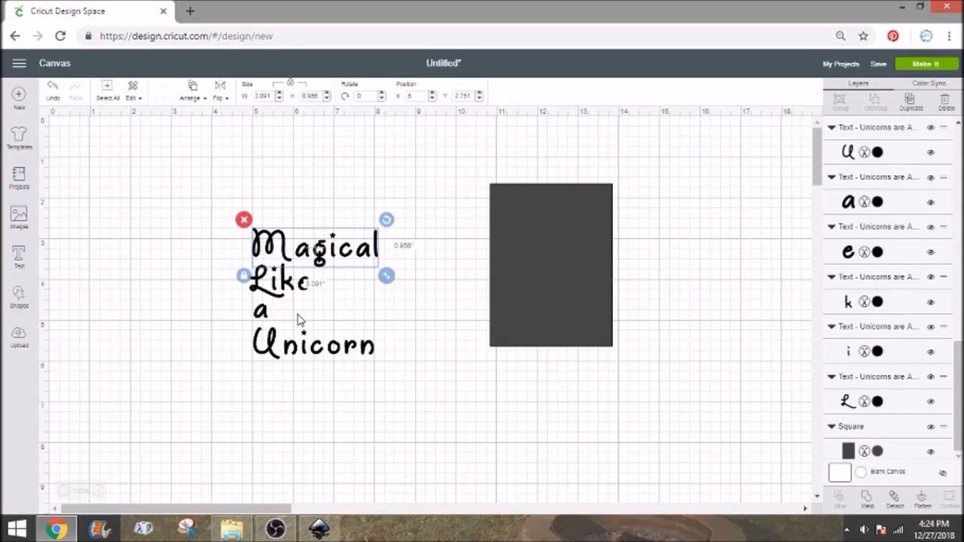
left_click(230, 303)
left_click_drag(243, 296, 312, 284)
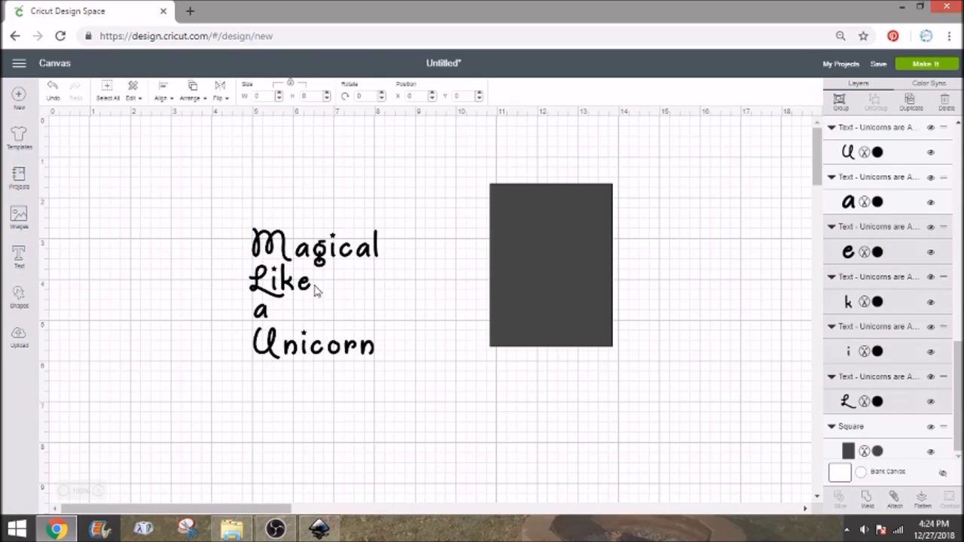
left_click(894, 498)
left_click_drag(211, 343, 499, 446)
left_click(895, 500)
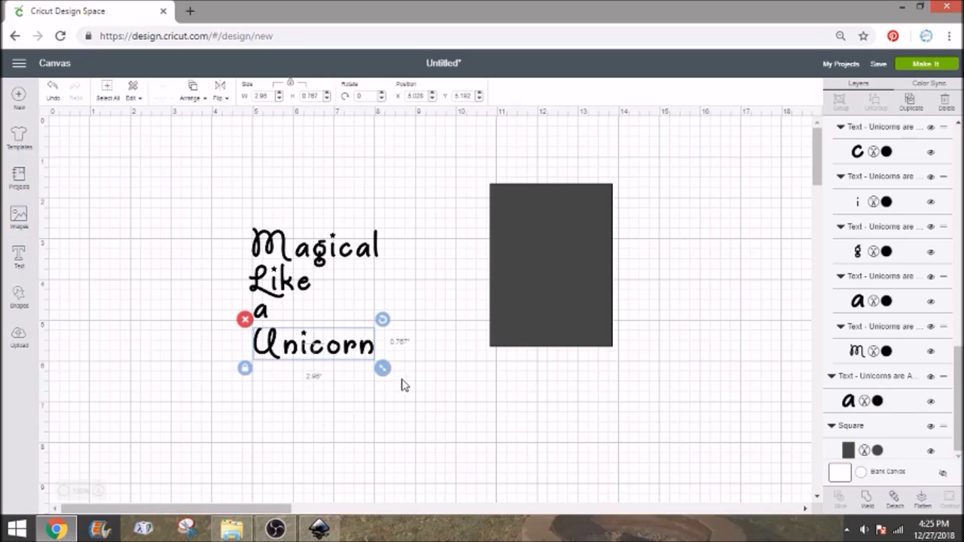
left_click(395, 354)
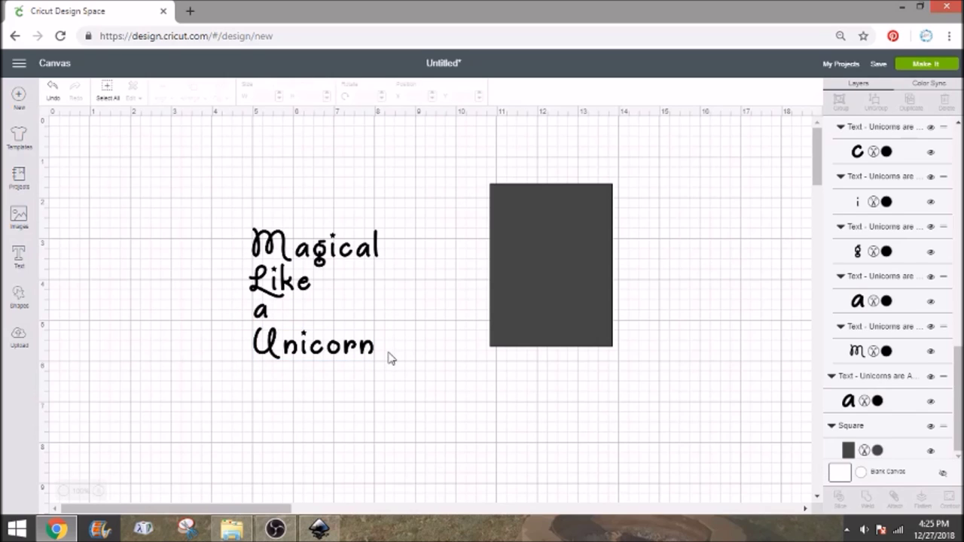
- Select all four words and center them horizontally on one another
left_click_drag(234, 218, 393, 373)
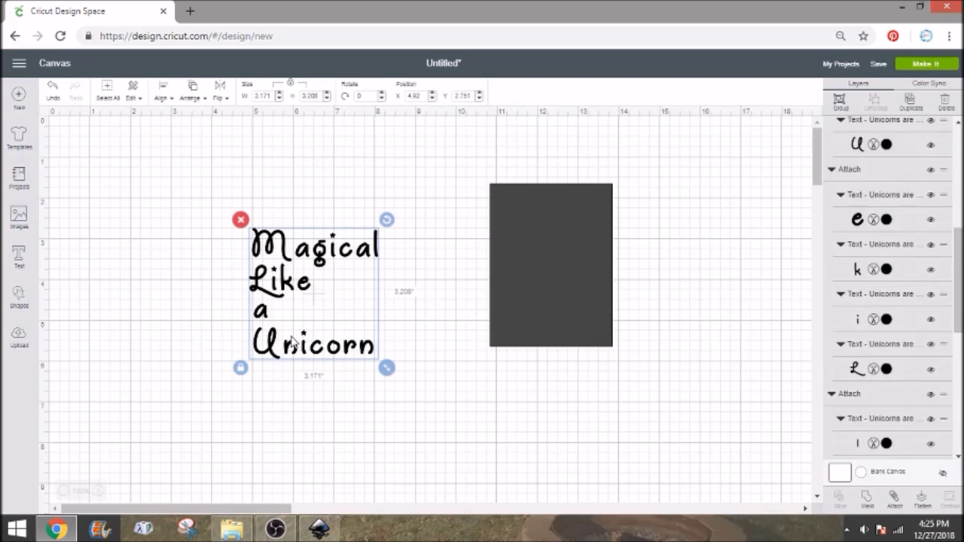
left_click(162, 95)
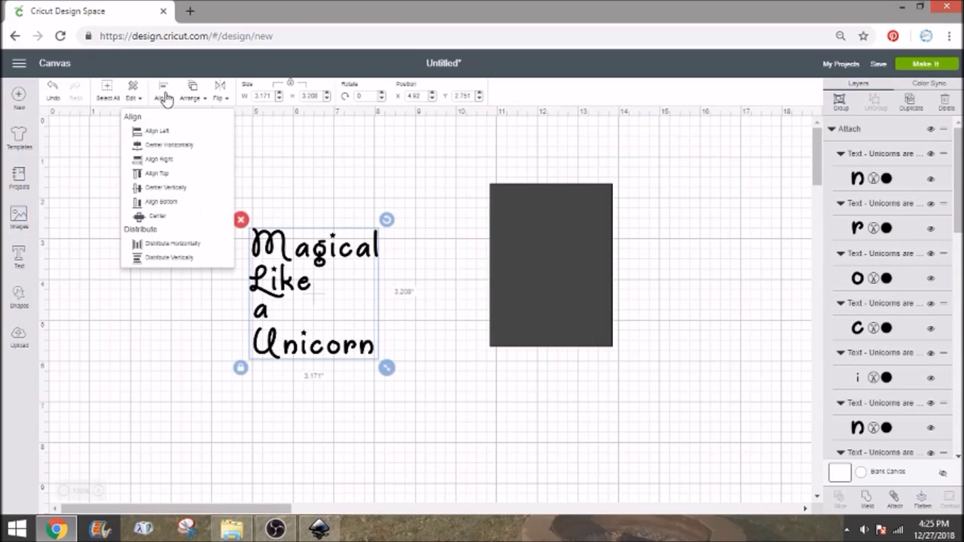
left_click(168, 147)
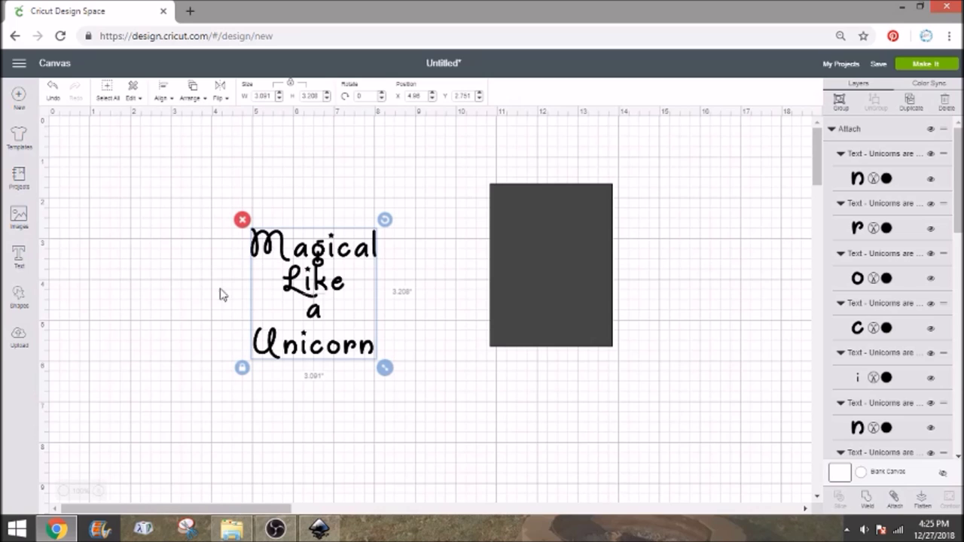
left_click(424, 308)
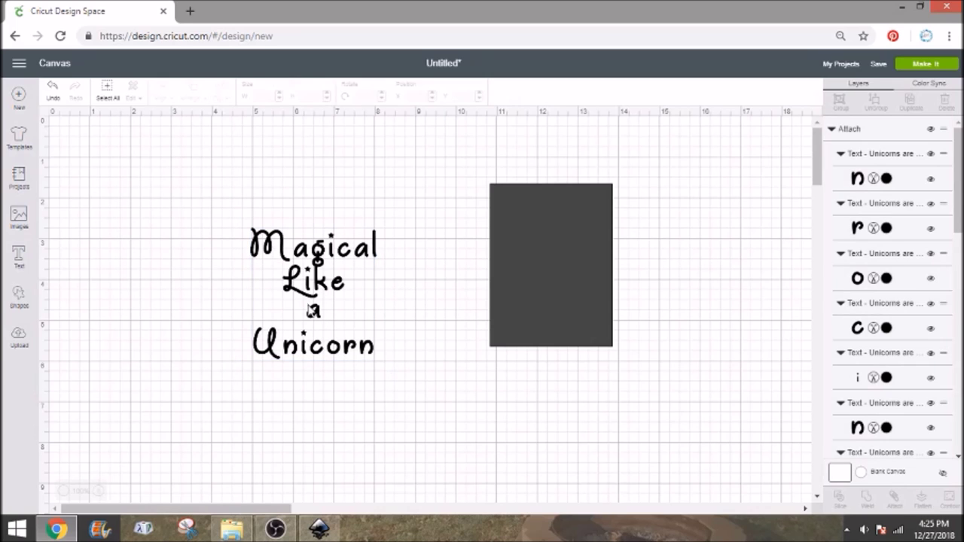
- Move the words "a" and "Like" slightly down to even out the spacing between the stacked text lines
left_click(316, 317)
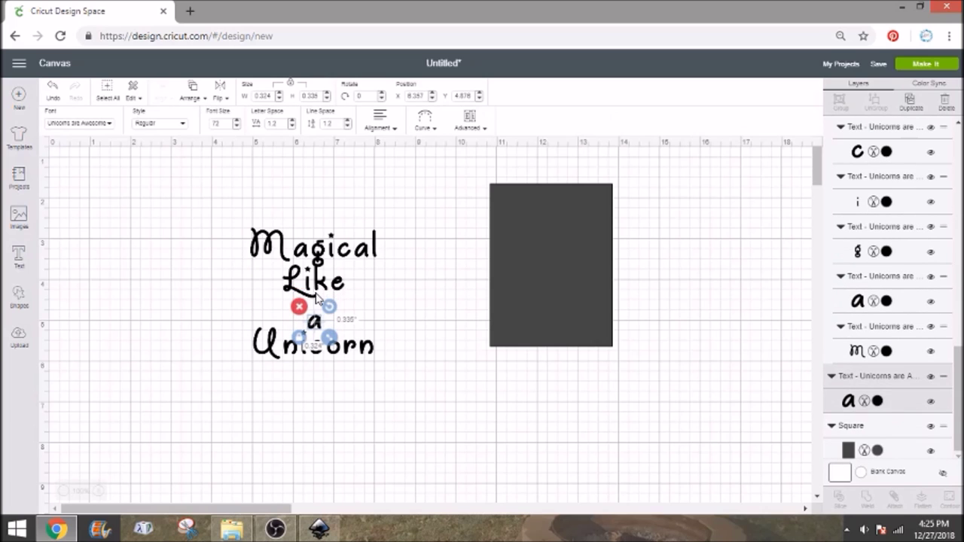
left_click(316, 297)
left_click_drag(316, 297, 316, 305)
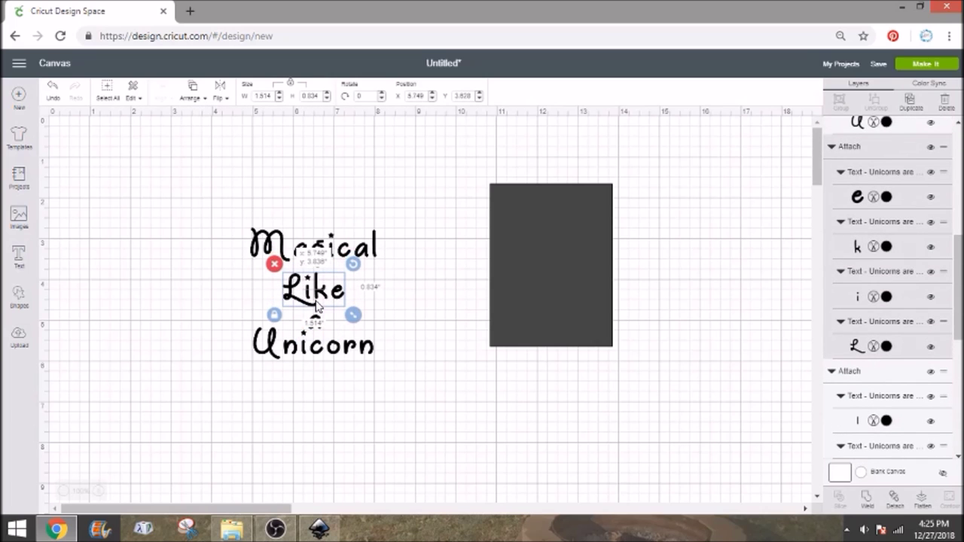
left_click(179, 306)
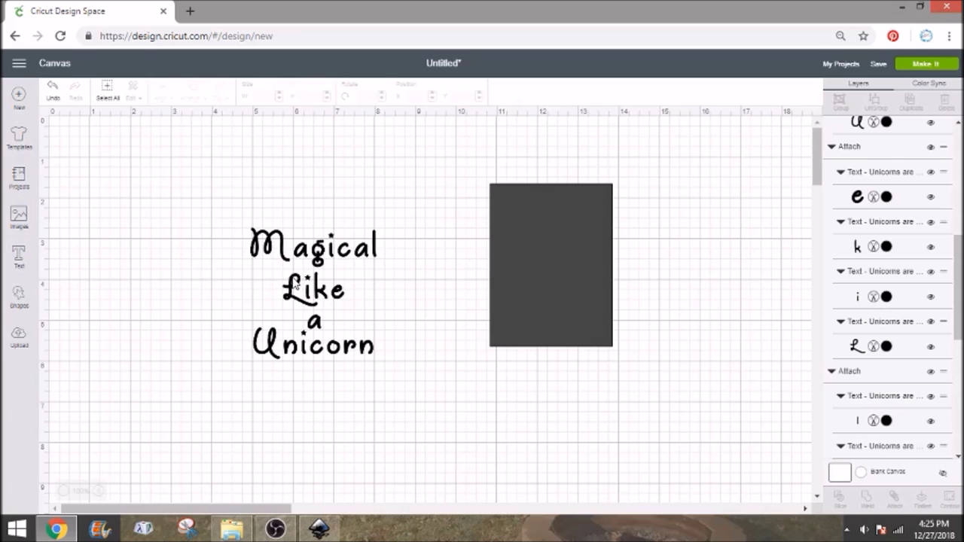
- Place "Like" and "a" side by side on one line beneath "Magical", leaving a gap between them
left_click(341, 298)
left_click_drag(341, 298, 360, 288)
left_click(388, 357)
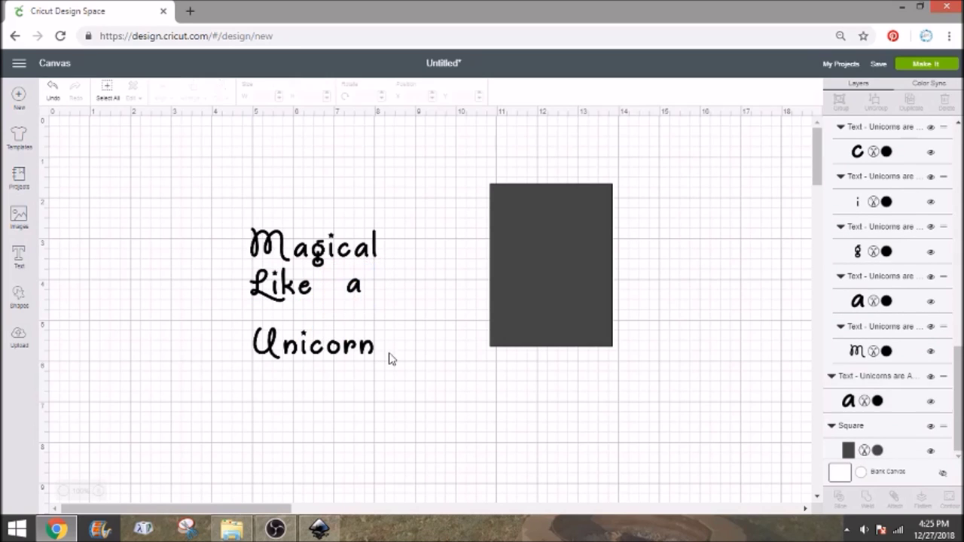
- Move the word "Unicorn" up to sit just beneath the "Like a" line
left_click(305, 347)
left_click(308, 339)
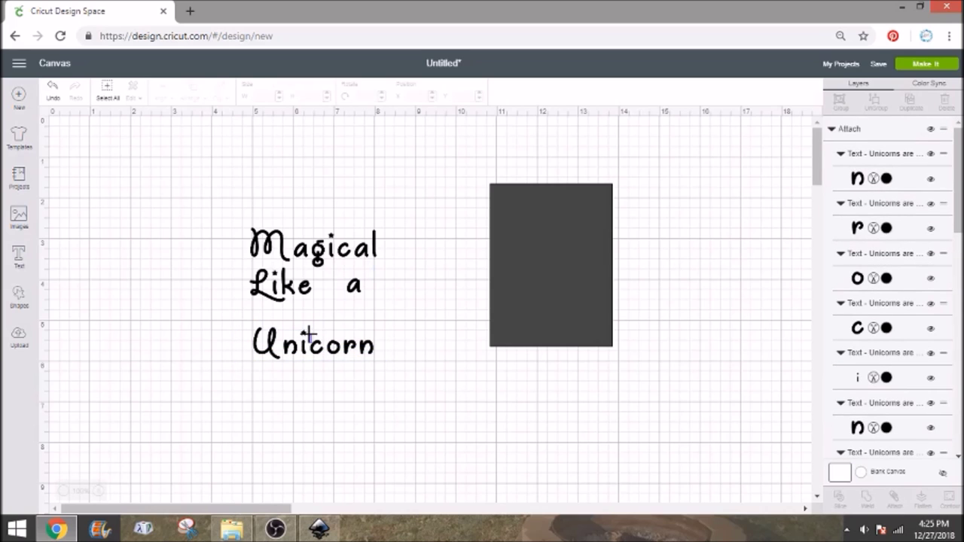
left_click_drag(387, 337, 236, 348)
left_click_drag(320, 346, 322, 331)
left_click(258, 377)
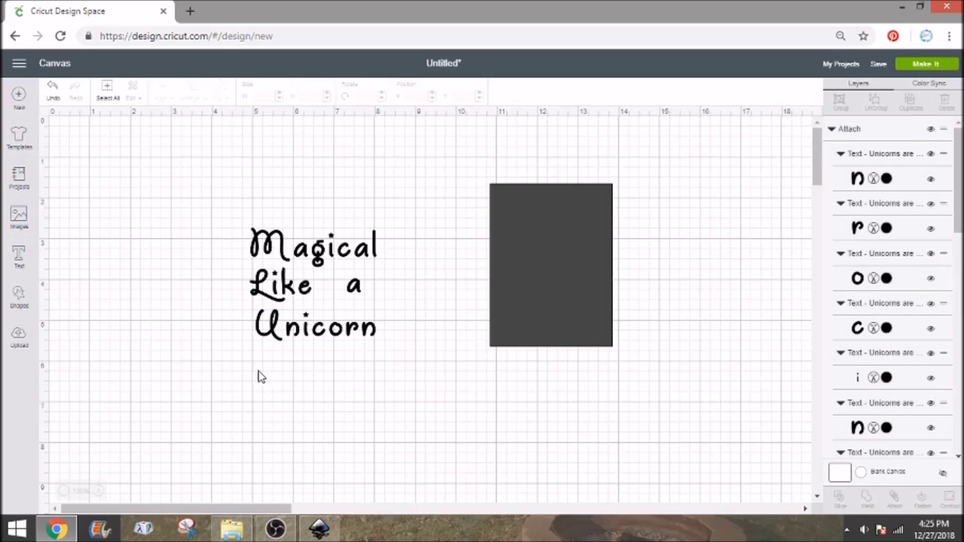
- Search the image library for "horn"
left_click(19, 217)
left_click(761, 95)
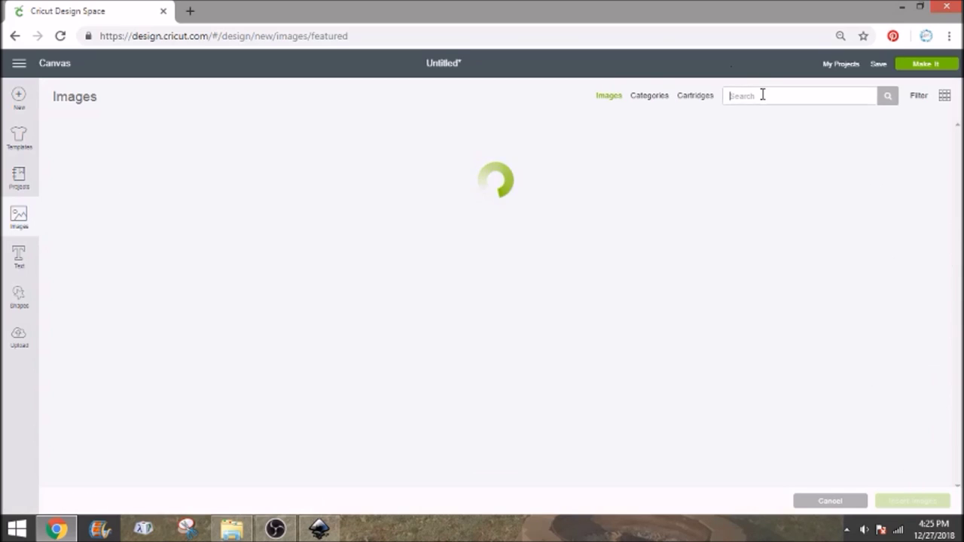
type("hom")
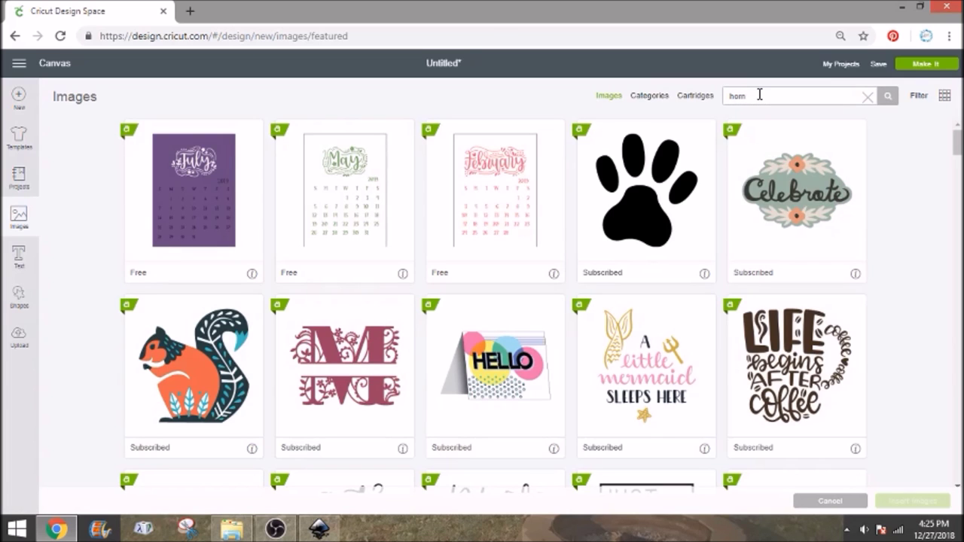
left_click(888, 97)
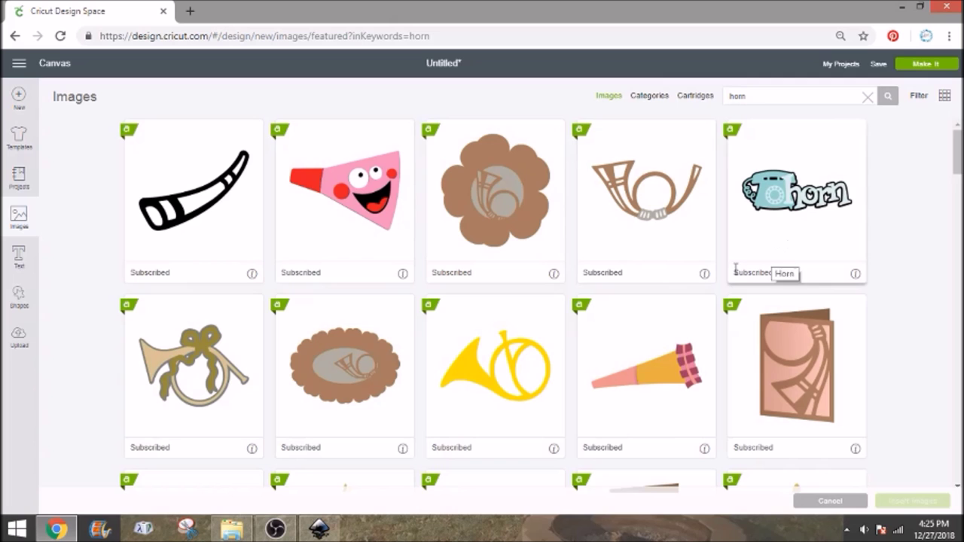
- Find the slanted unicorn horn with alternating gold and yellow bands and insert it into the canvas
scroll(362, 332, "down", 5)
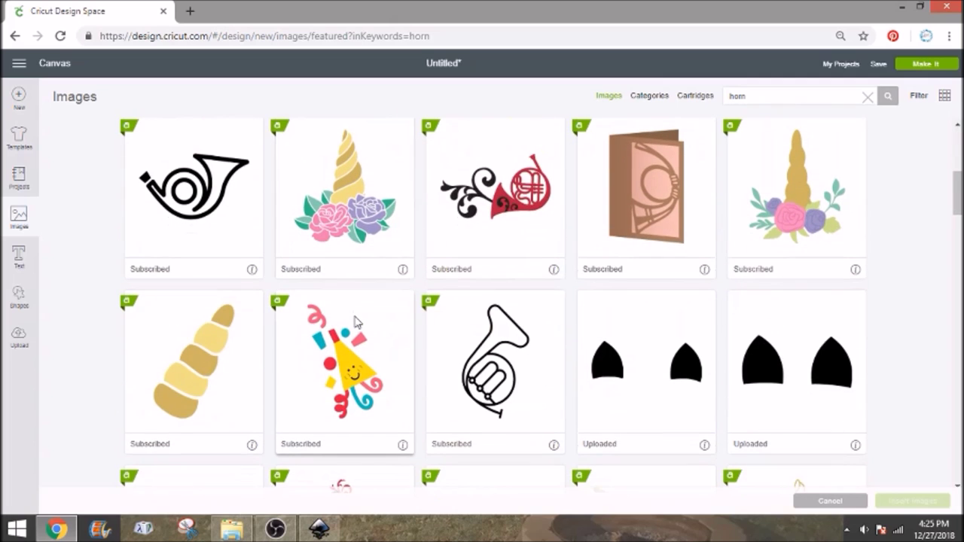
scroll(356, 321, "down", 1)
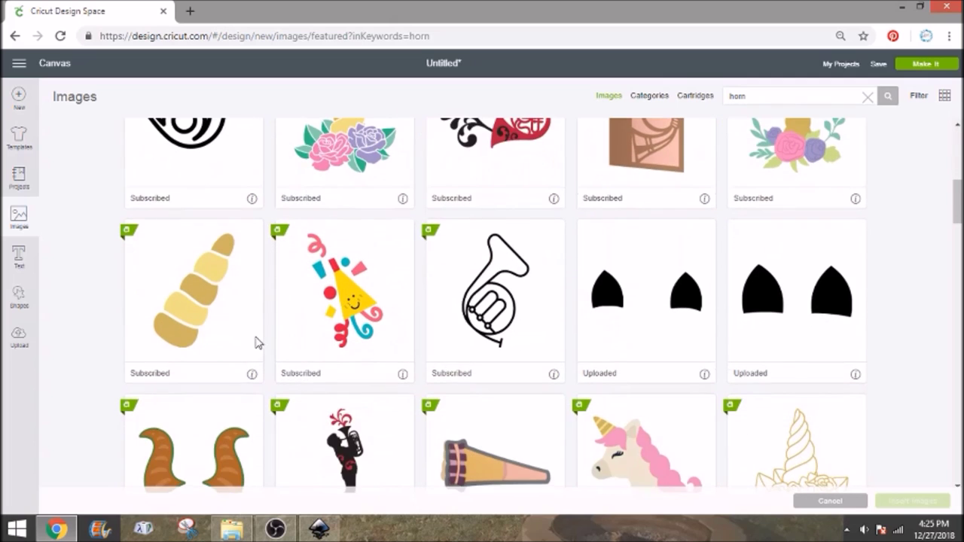
left_click(199, 309)
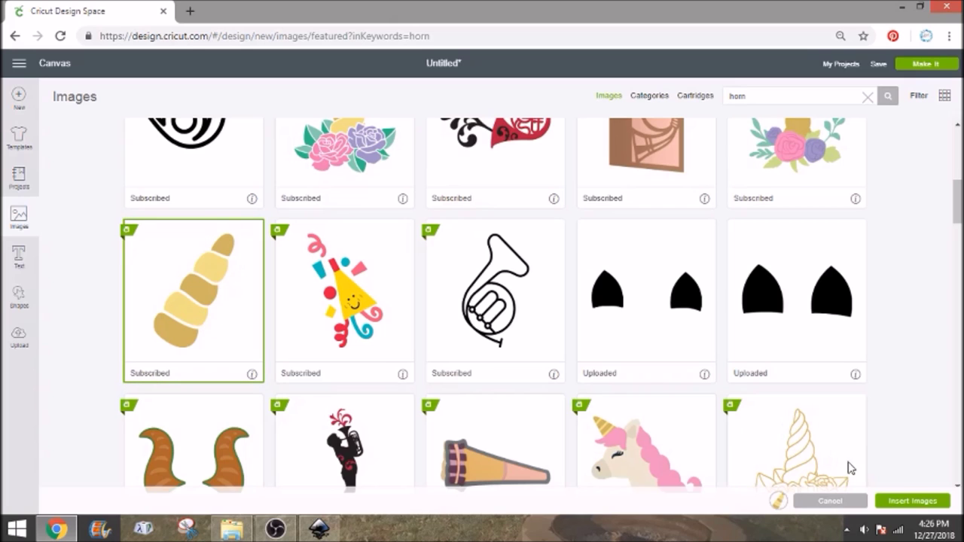
scroll(890, 381, "down", 1)
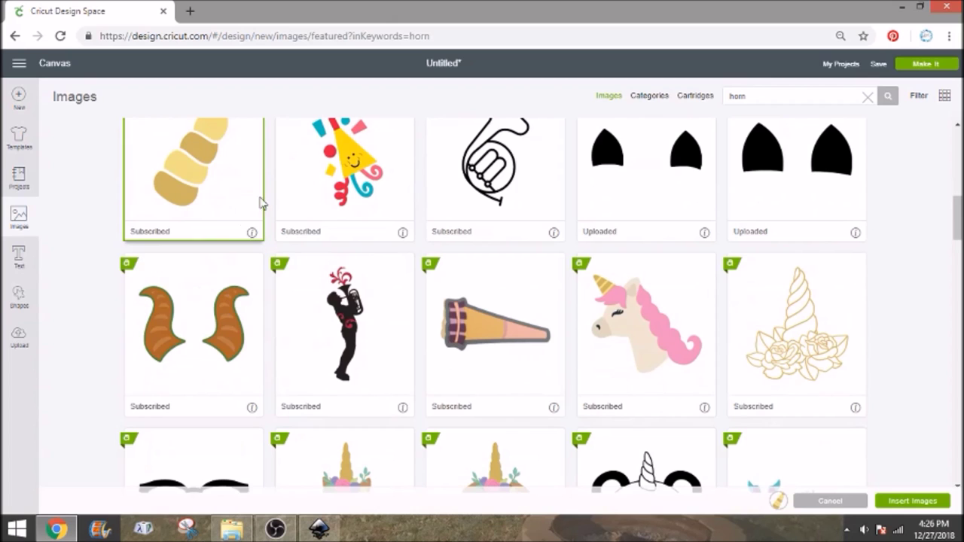
scroll(265, 241, "down", 5)
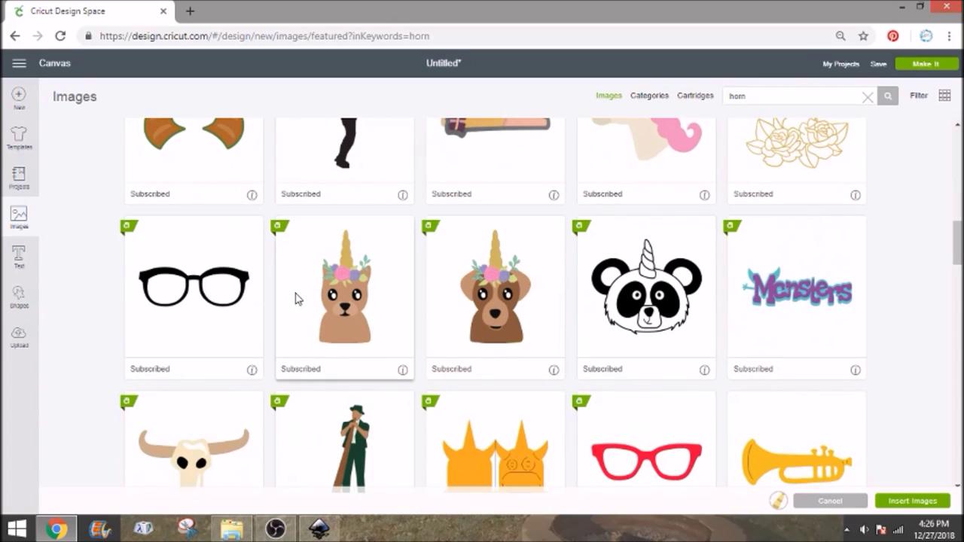
scroll(296, 297, "up", 4)
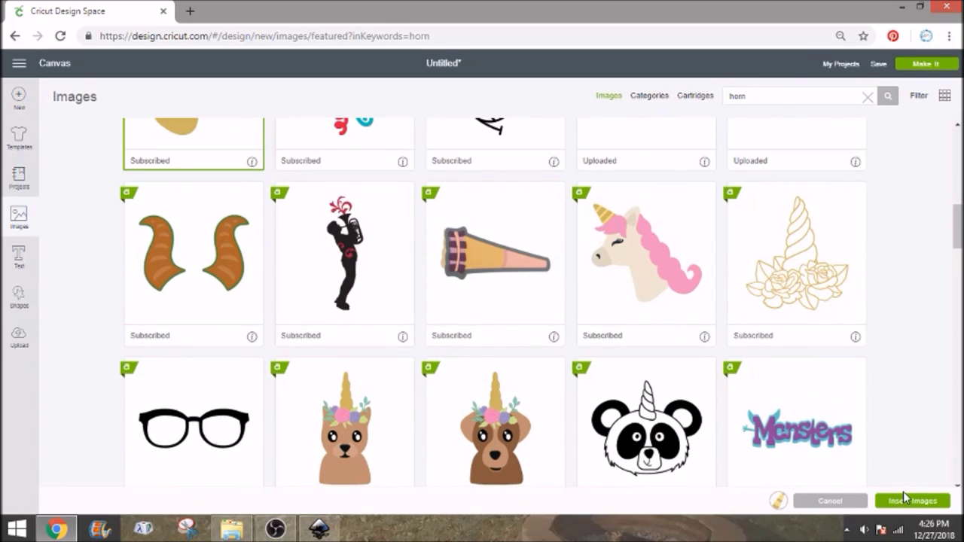
left_click(910, 501)
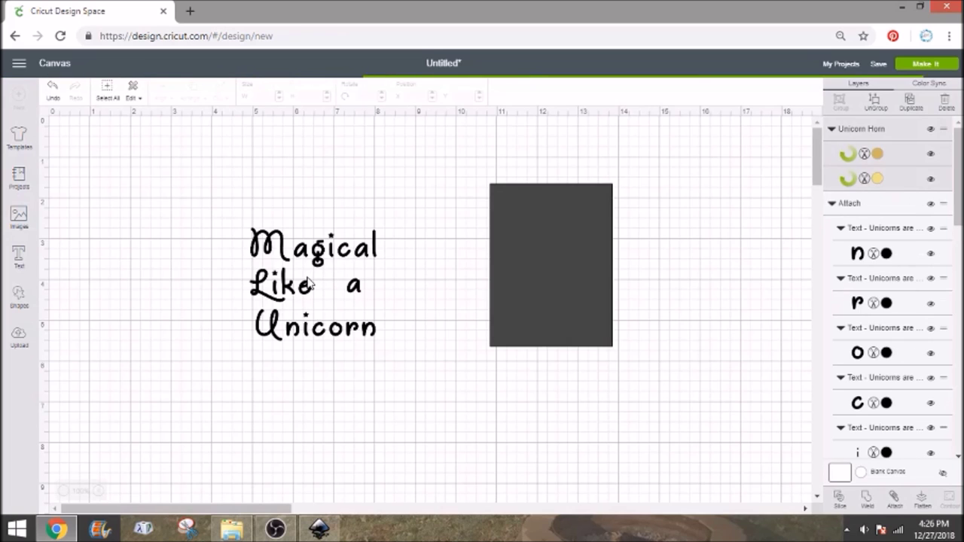
- Resize the unicorn horn to about 0.49" by 1.31", rotate it upright and place it between "Like" and "a"
left_click_drag(202, 284, 203, 289)
left_click_drag(241, 236, 226, 223)
left_click_drag(217, 313, 328, 304)
left_click(336, 355)
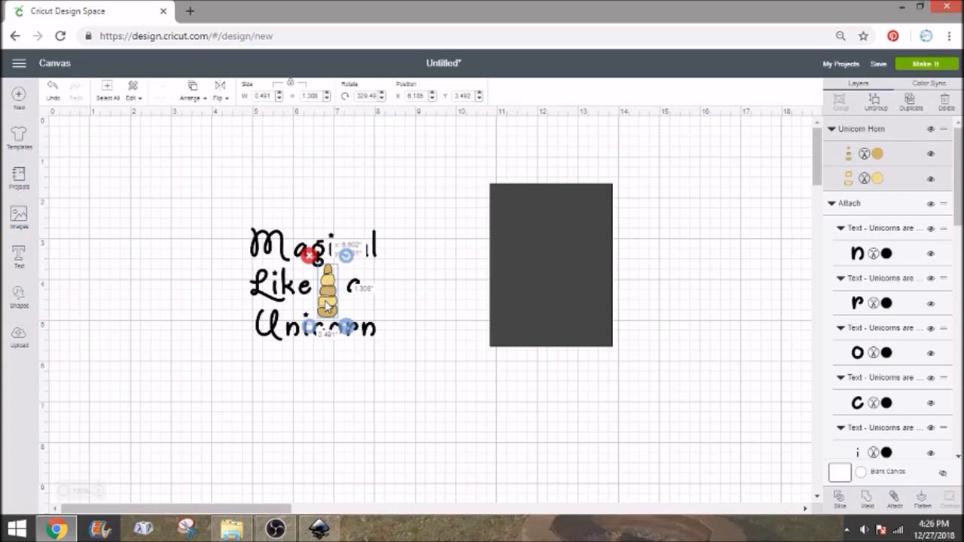
left_click(437, 329)
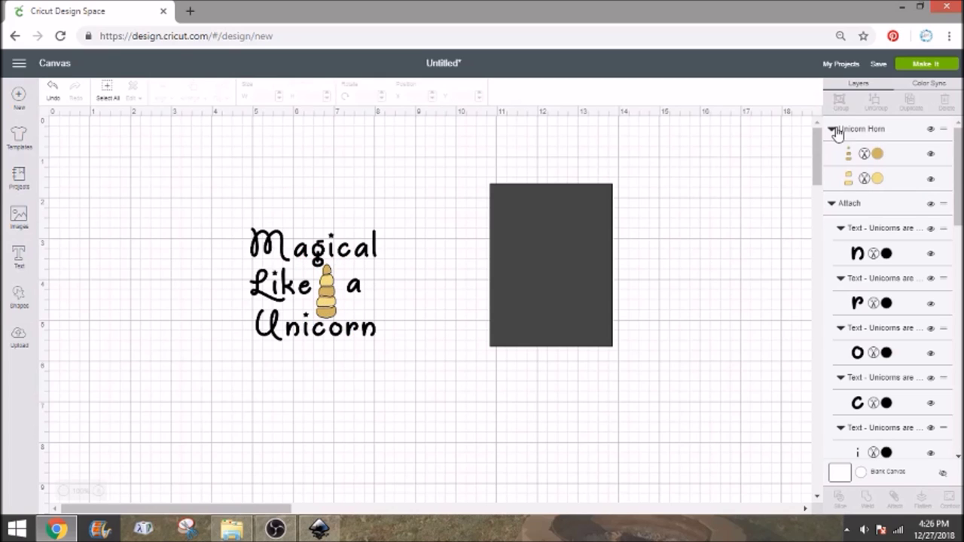
- Recolor the horn's dark gold bands to Rose Pink and its light yellow bands to purple
left_click(866, 154)
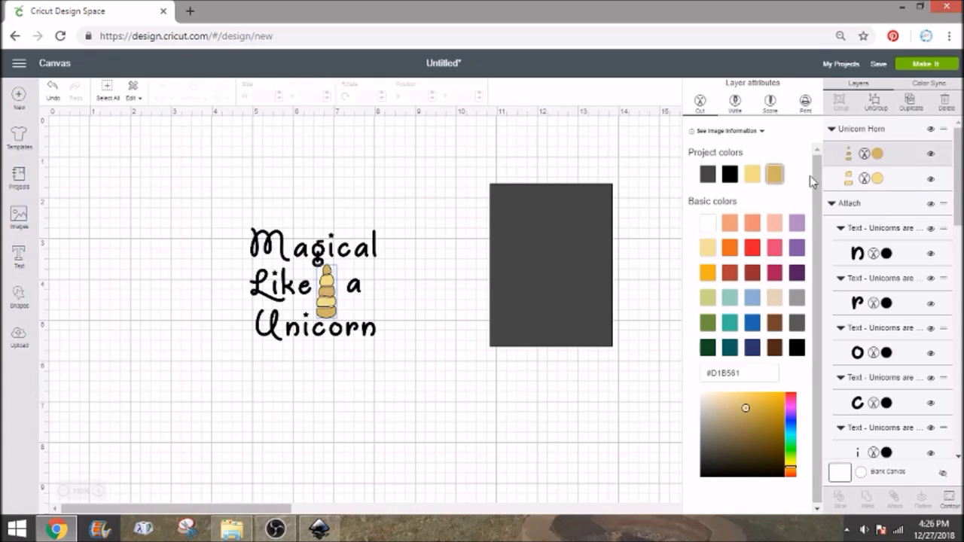
left_click(779, 249)
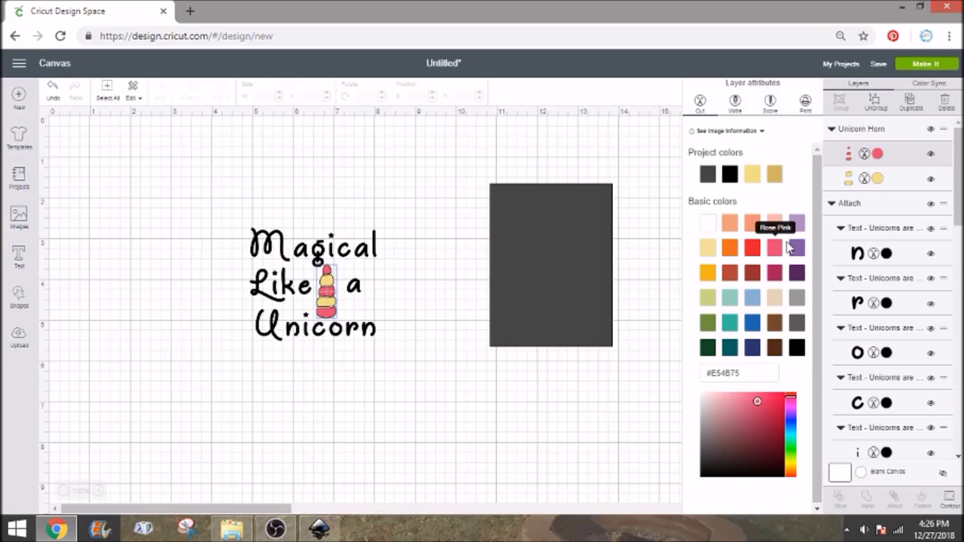
left_click(877, 179)
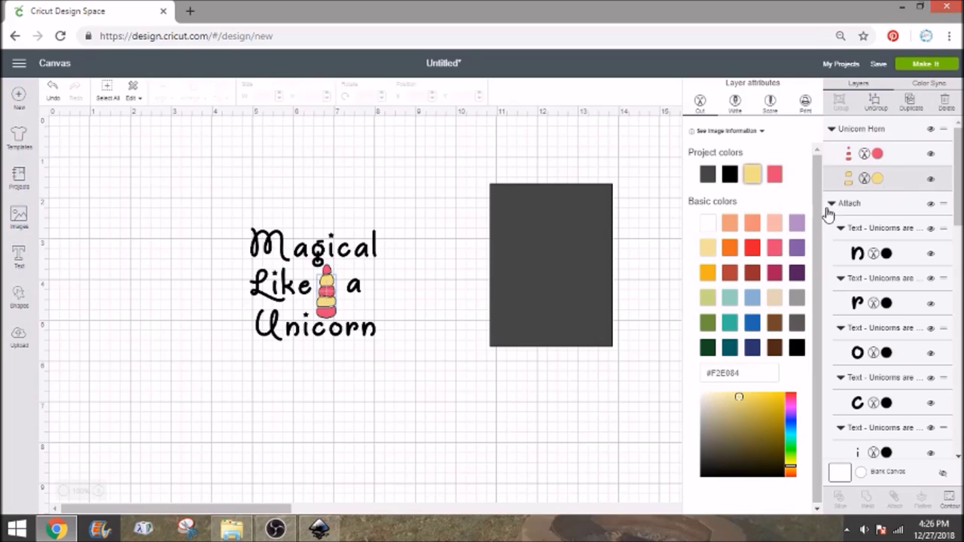
left_click(797, 248)
left_click(367, 377)
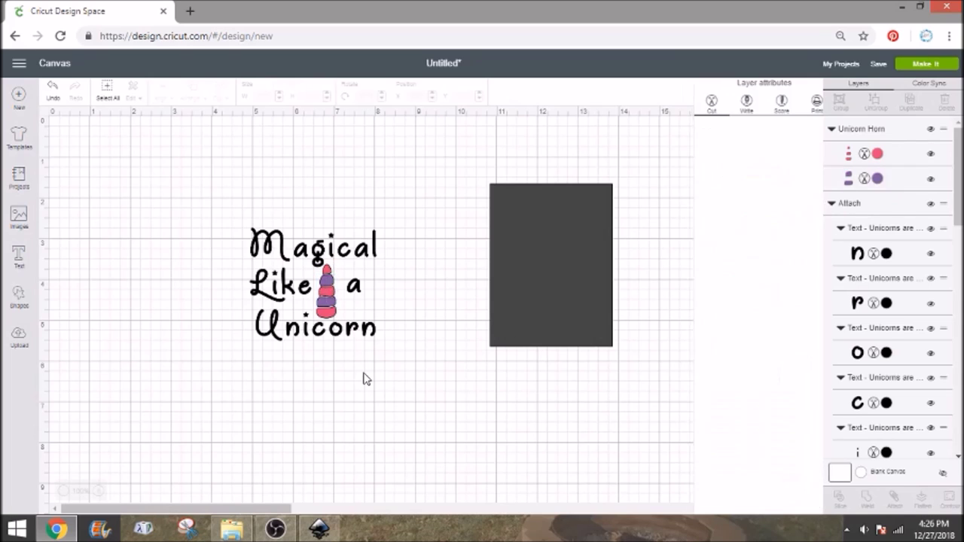
- Recolor the words "Magical" and "Like" to Blueberry (#1F66B1)
left_click(367, 256)
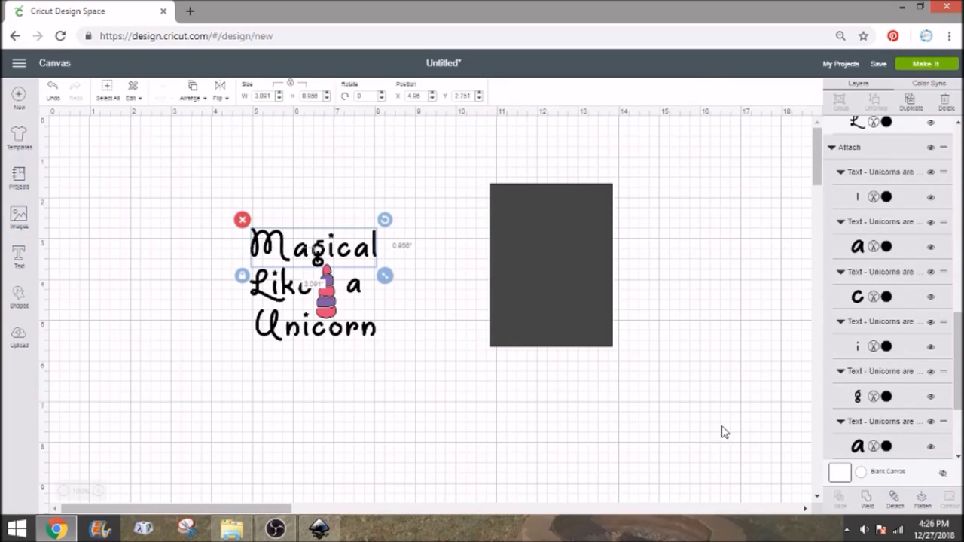
left_click(886, 248)
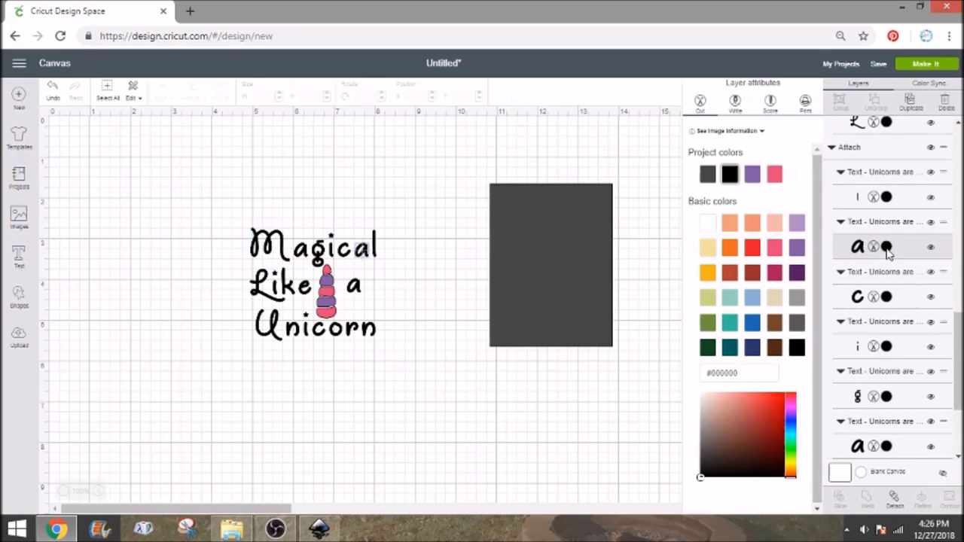
left_click(751, 323)
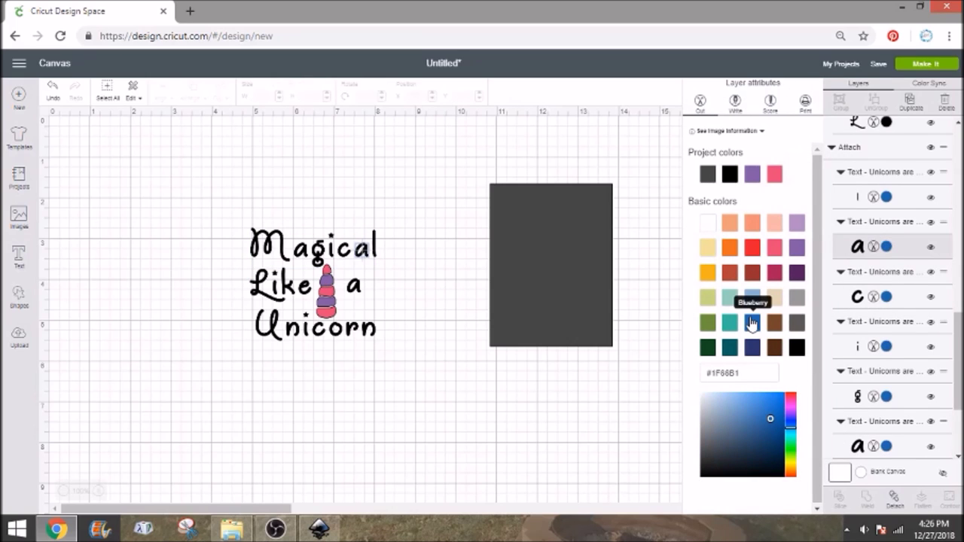
left_click(287, 297)
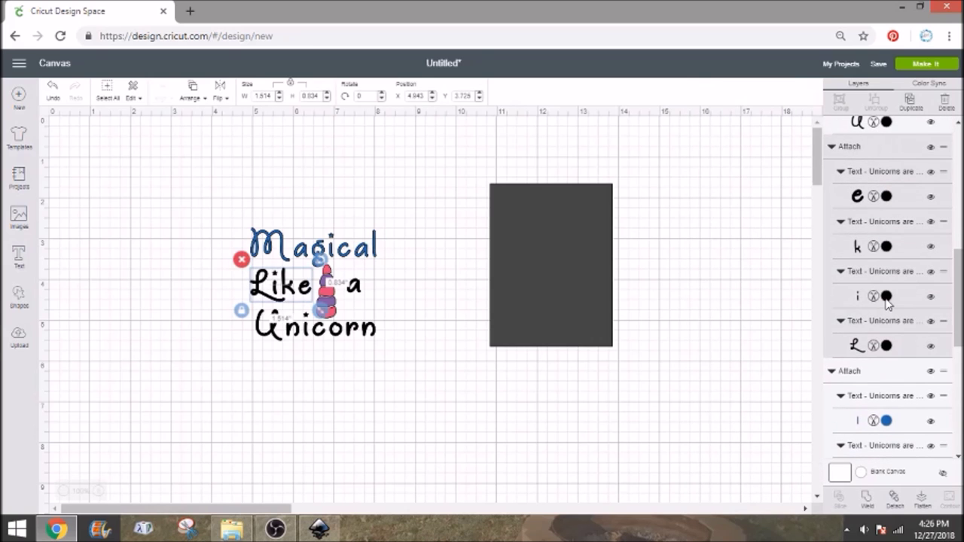
left_click(886, 295)
left_click(751, 174)
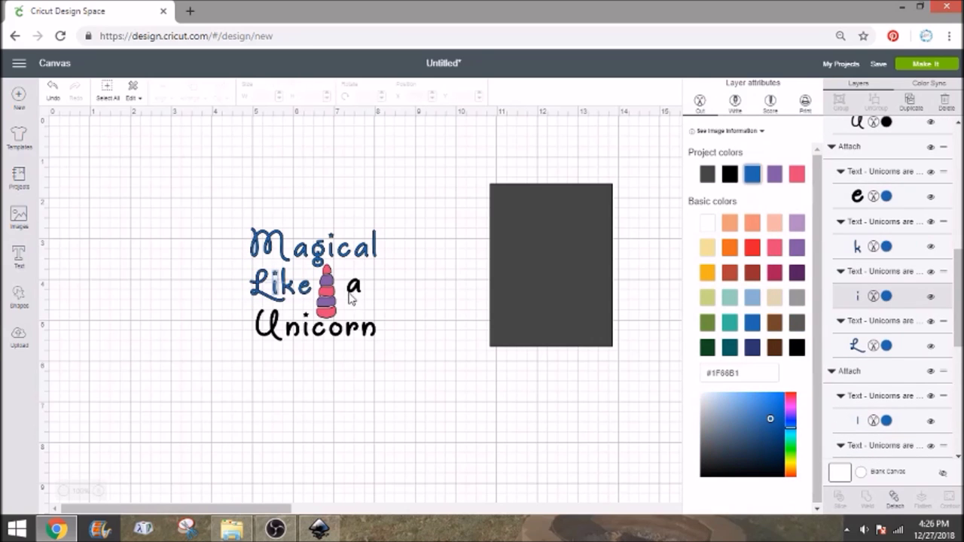
- Recolor the words "a" and "Unicorn" to the same Blueberry (#1F66B1)
left_click(354, 292)
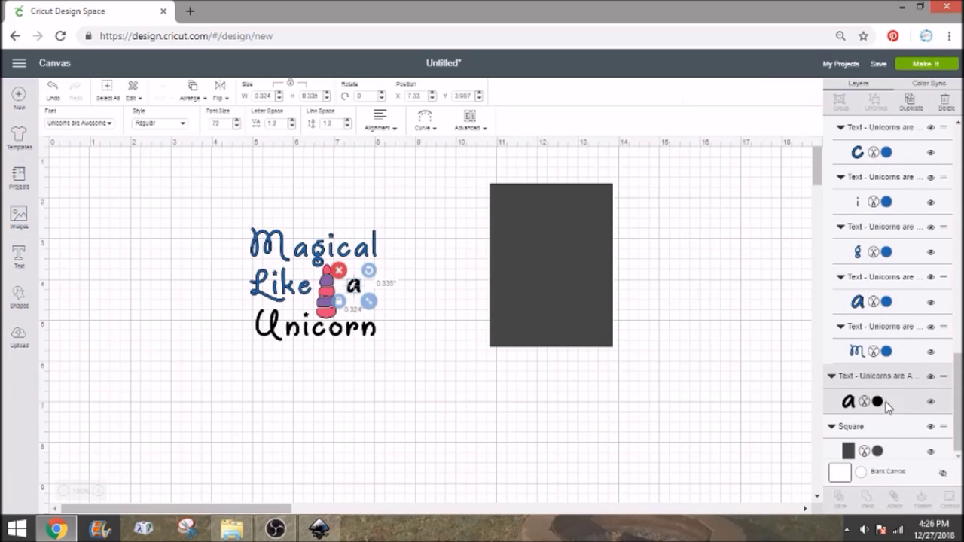
left_click(878, 402)
left_click(751, 174)
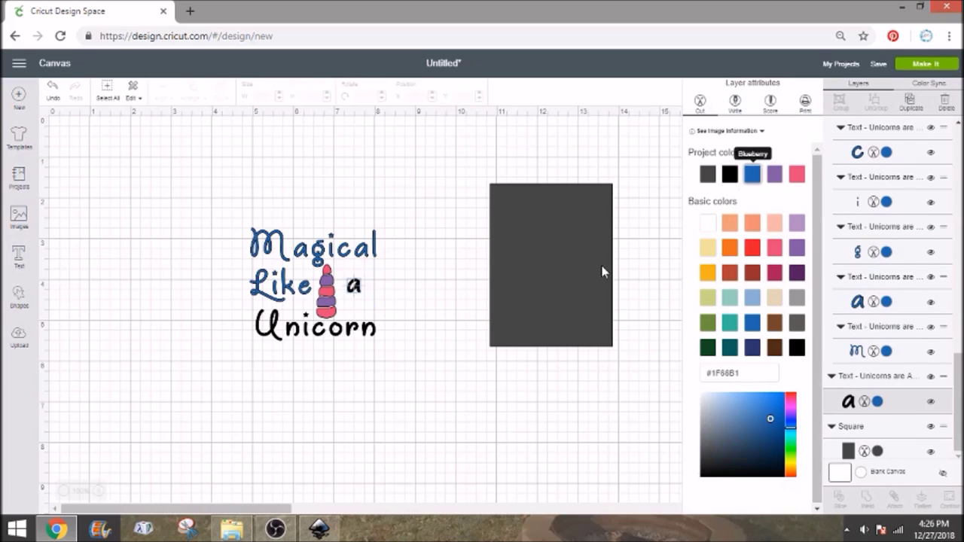
left_click(356, 331)
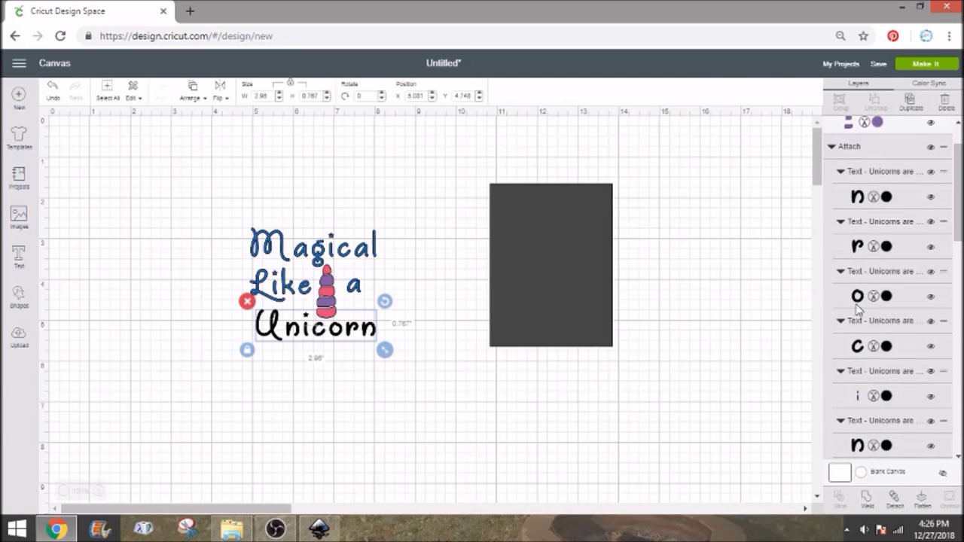
left_click(886, 196)
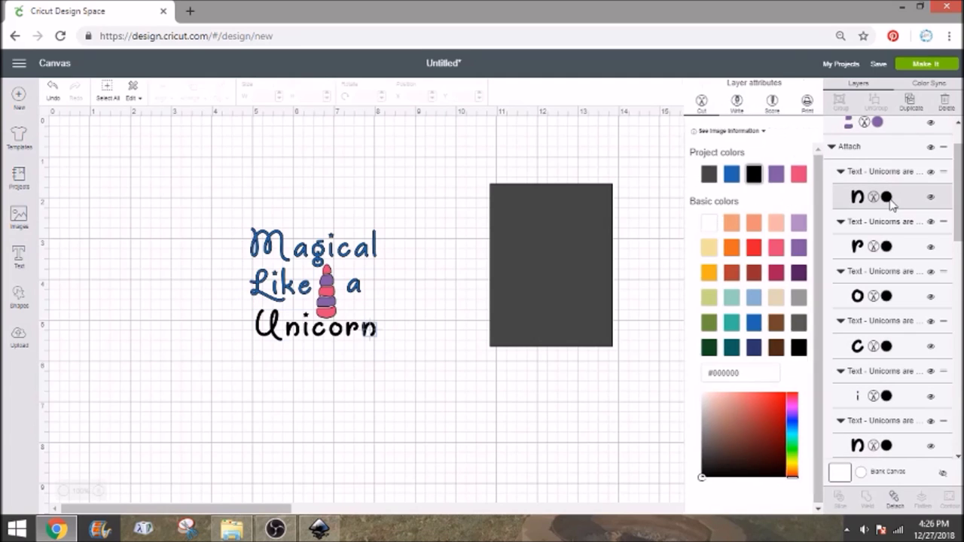
left_click(729, 174)
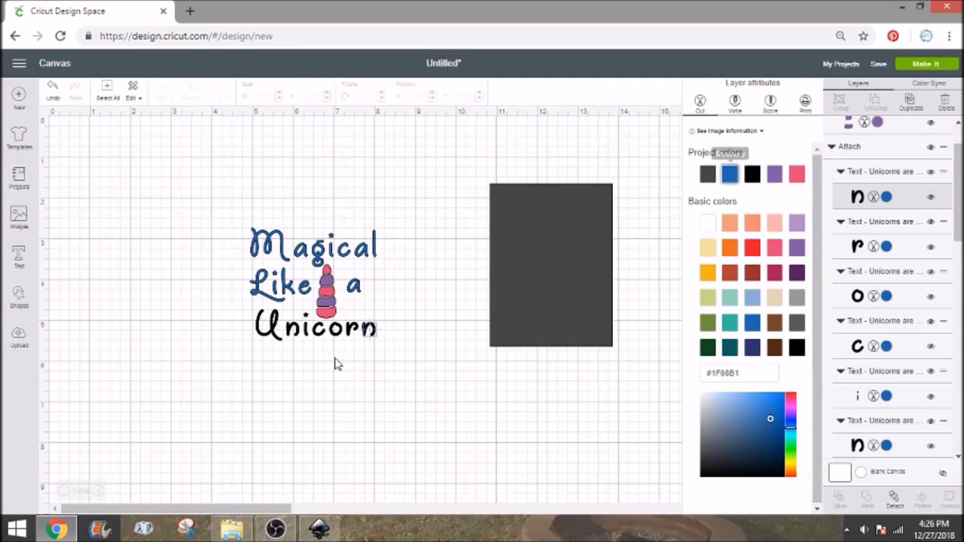
left_click(302, 403)
- Try the dark 3" by 4" rectangle over the text design and return it to its place beside the text
left_click_drag(551, 268, 369, 279)
left_click_drag(256, 305, 219, 305)
key("ctrl+z")
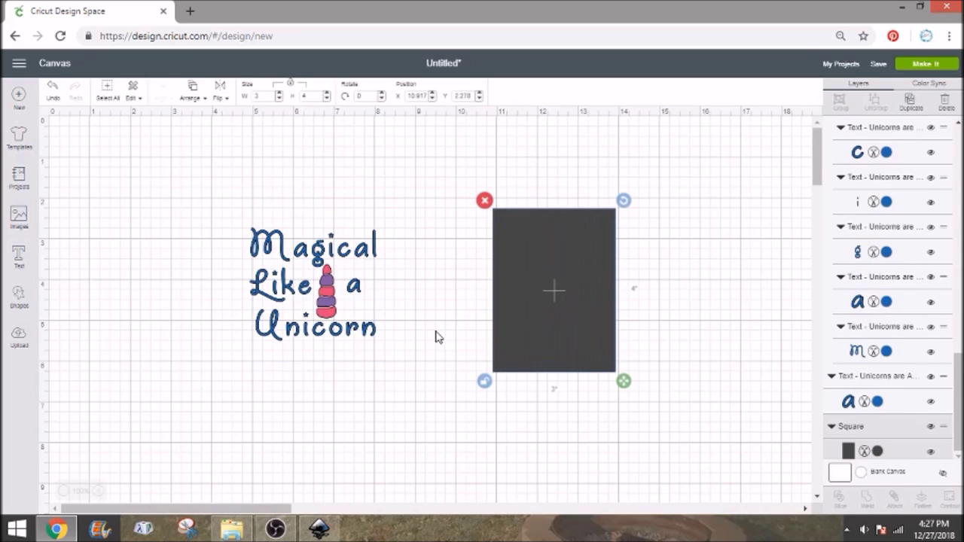
left_click(388, 361)
- Move the word "Unicorn" onto the lower part of the dark rectangle, fitted within its width
left_click(343, 254)
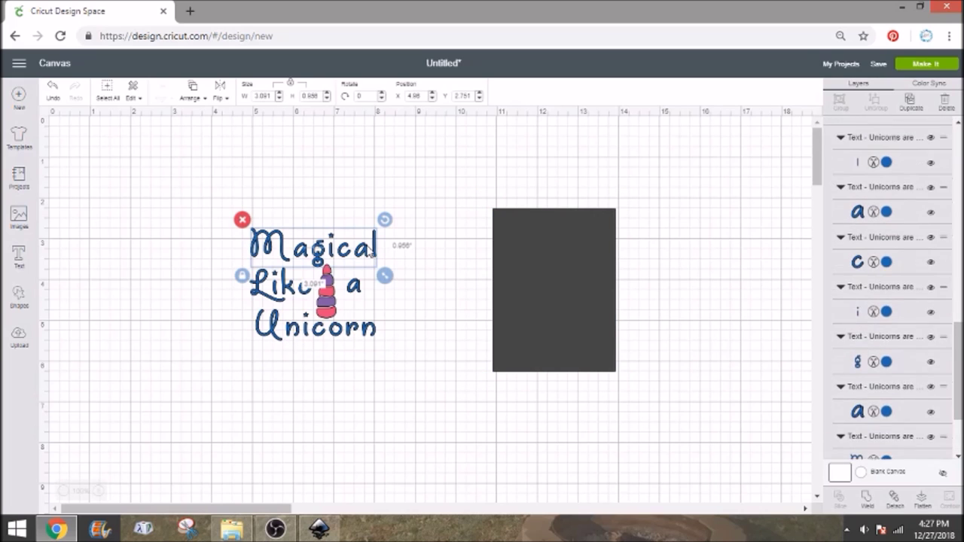
left_click(365, 329)
left_click_drag(364, 333, 583, 351)
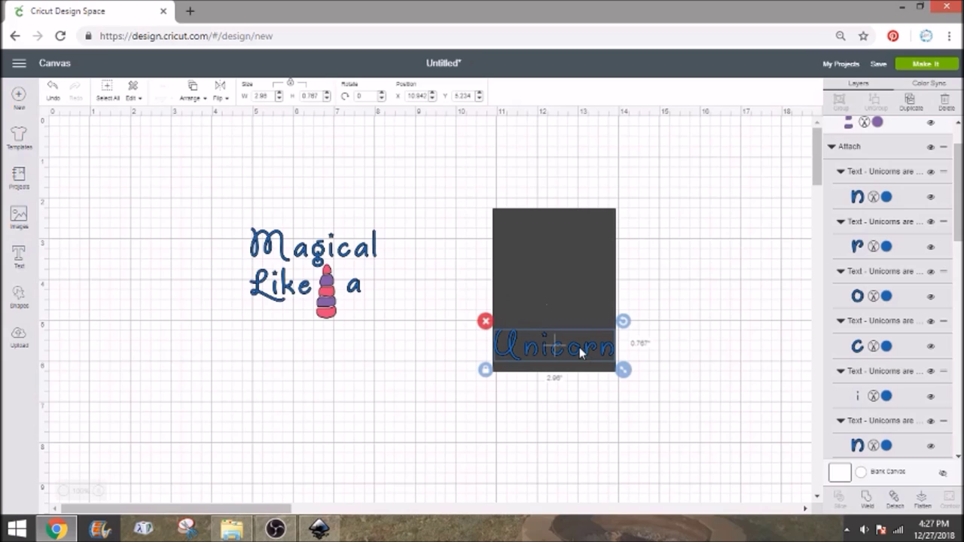
- Move the word "Magical" up, away from the other words, and detach its letters from each other
left_click(379, 243)
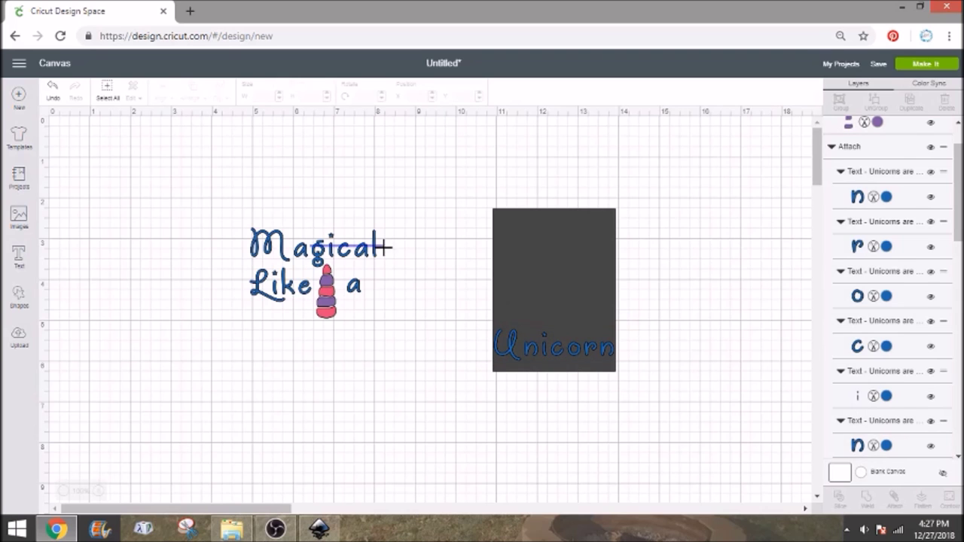
left_click_drag(378, 248, 503, 265)
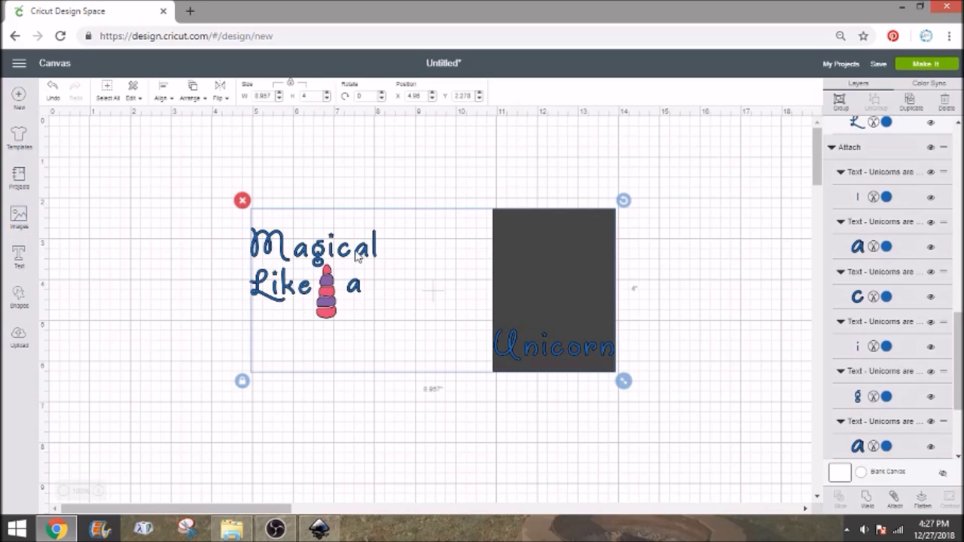
left_click(203, 247)
left_click_drag(285, 256, 323, 207)
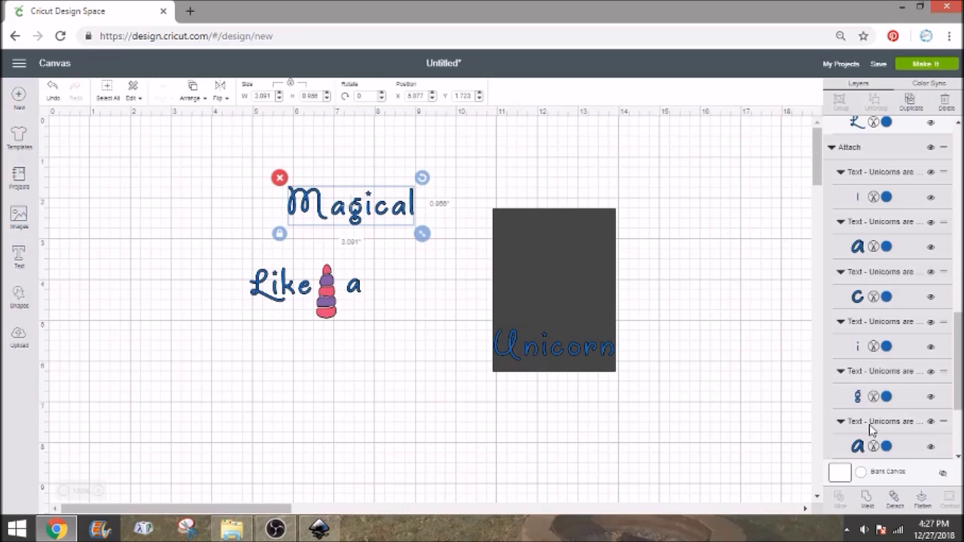
key("Delete")
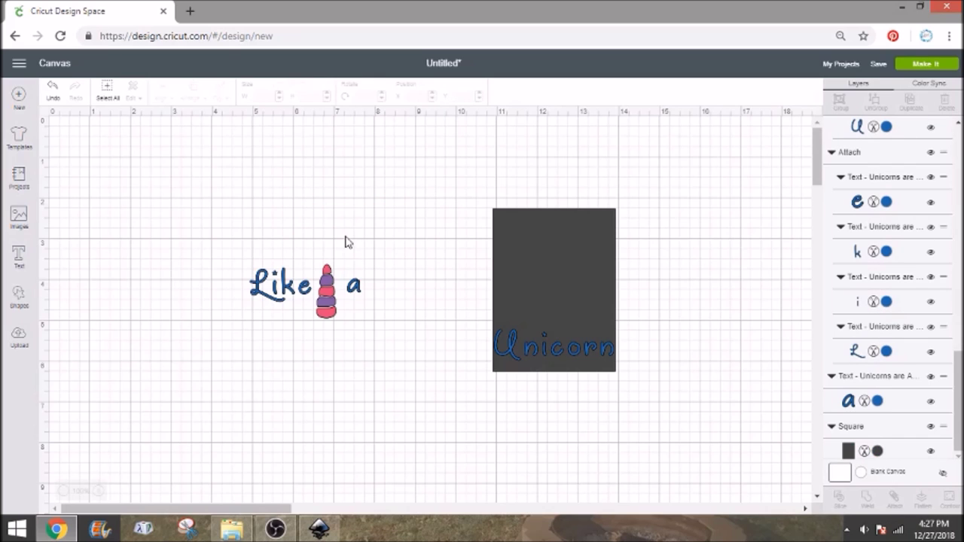
key("ctrl+z")
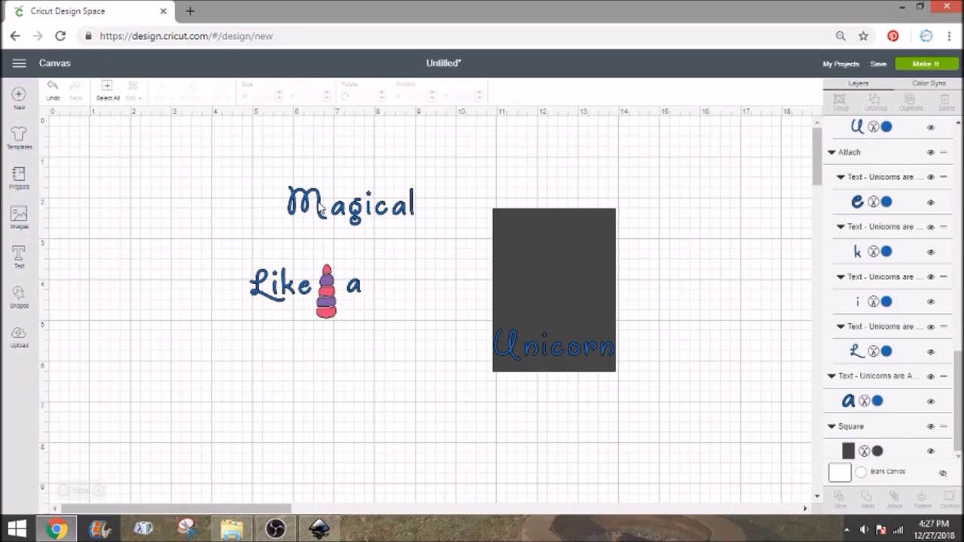
- Shift the M closer to the rest of "Magical" for a width of about 2.95" and attach the letters again
left_click_drag(322, 209, 327, 210)
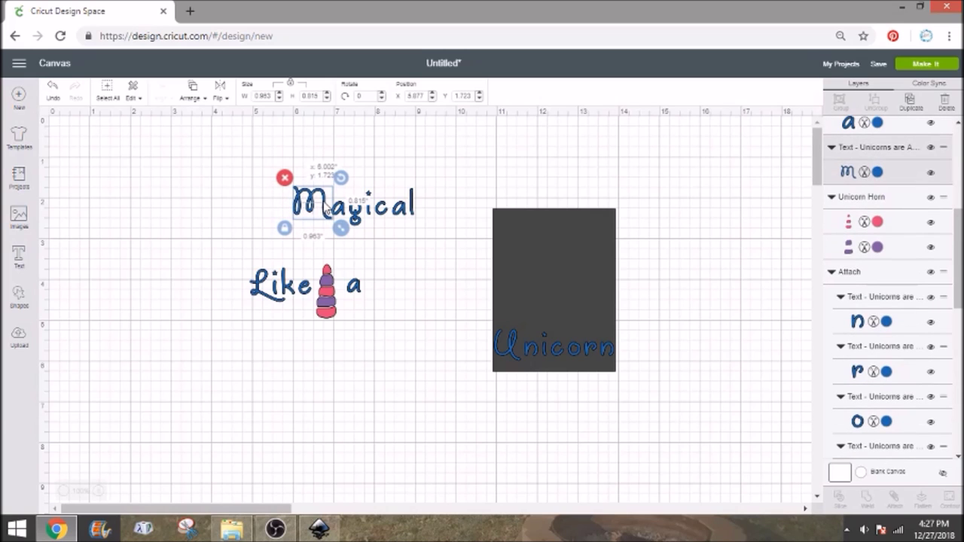
left_click(258, 228)
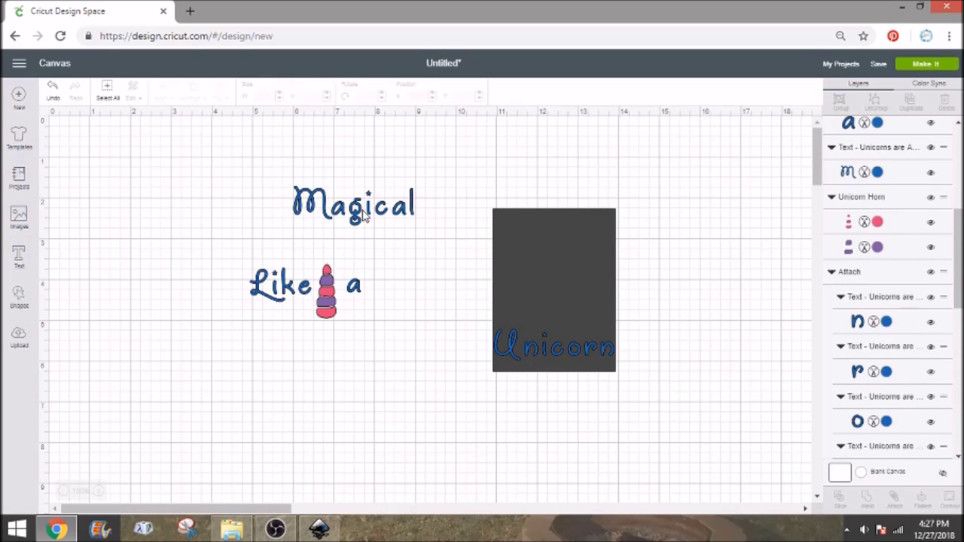
left_click_drag(278, 193, 426, 219)
left_click(891, 503)
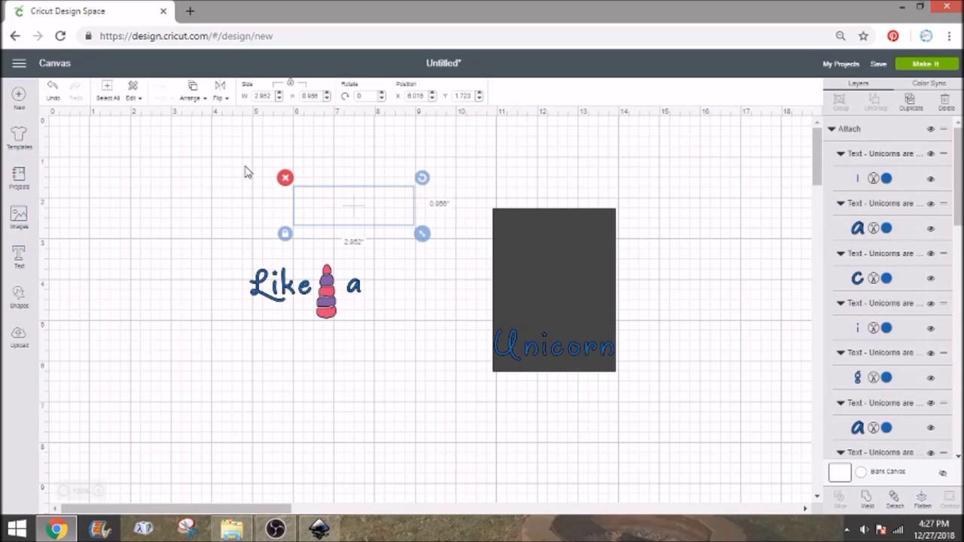
- Stack "Magical" above and "Unicorn" below the "Like a" line, with the dark rectangle moved aside
left_click_drag(369, 216, 333, 253)
left_click(530, 344)
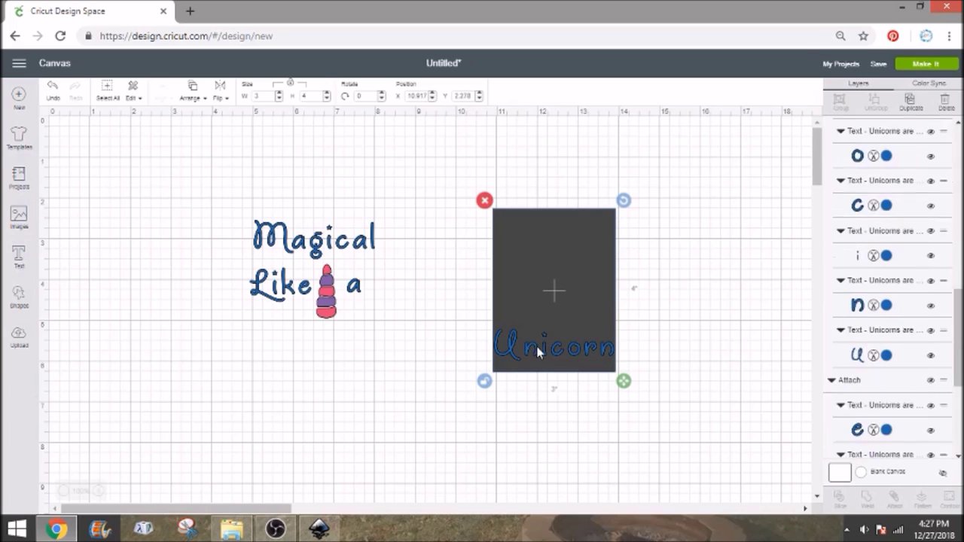
left_click_drag(557, 316, 292, 339)
- Align the words "Magical", "Like" and "Unicorn" to their left edges
left_click(288, 241)
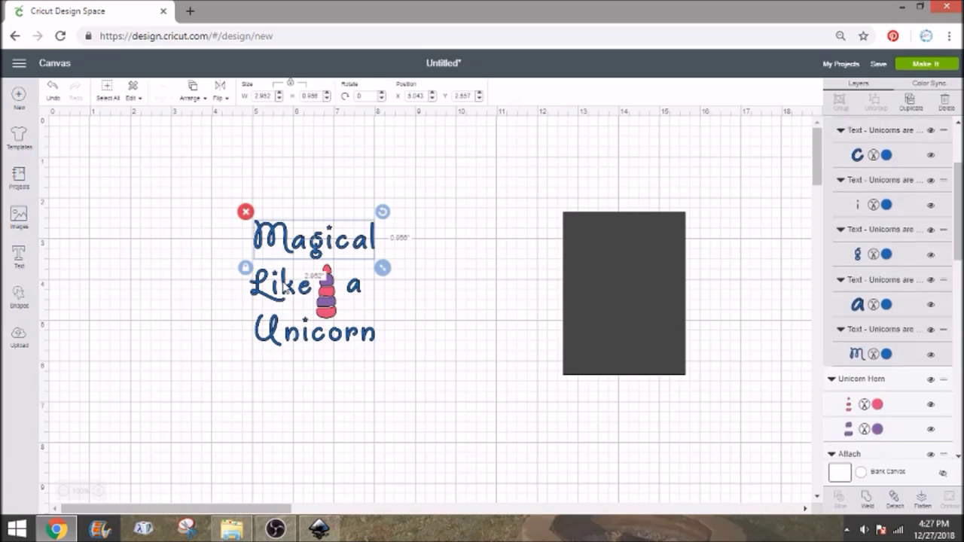
left_click(288, 339, "shift")
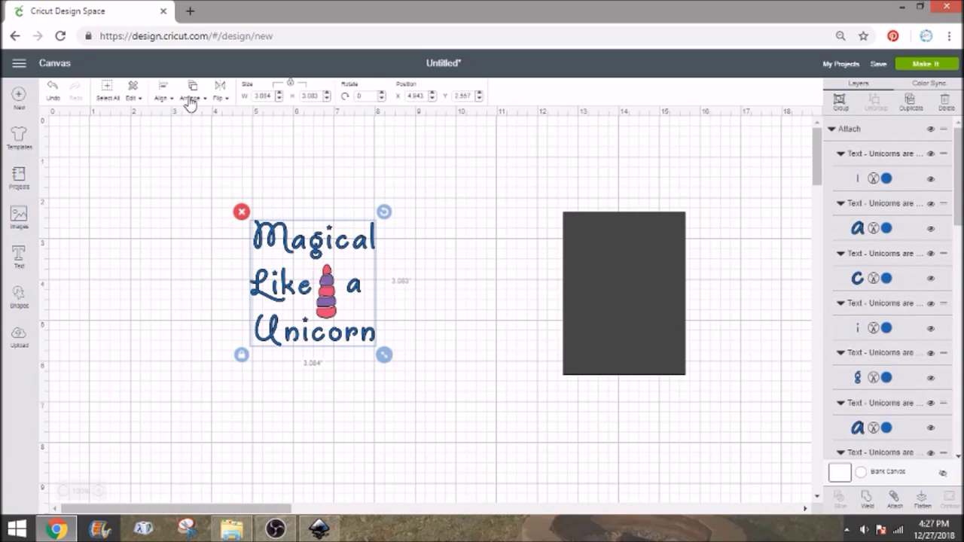
left_click(167, 94)
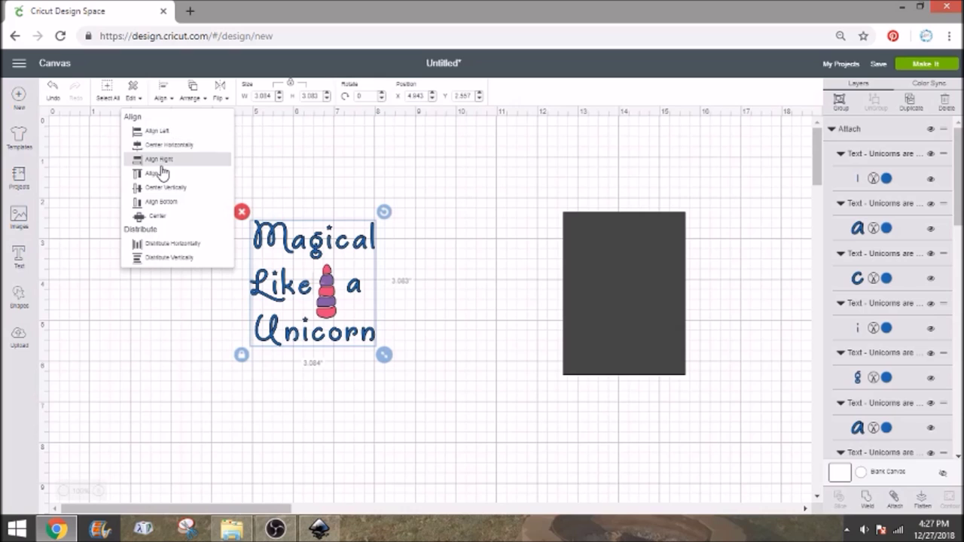
left_click(157, 132)
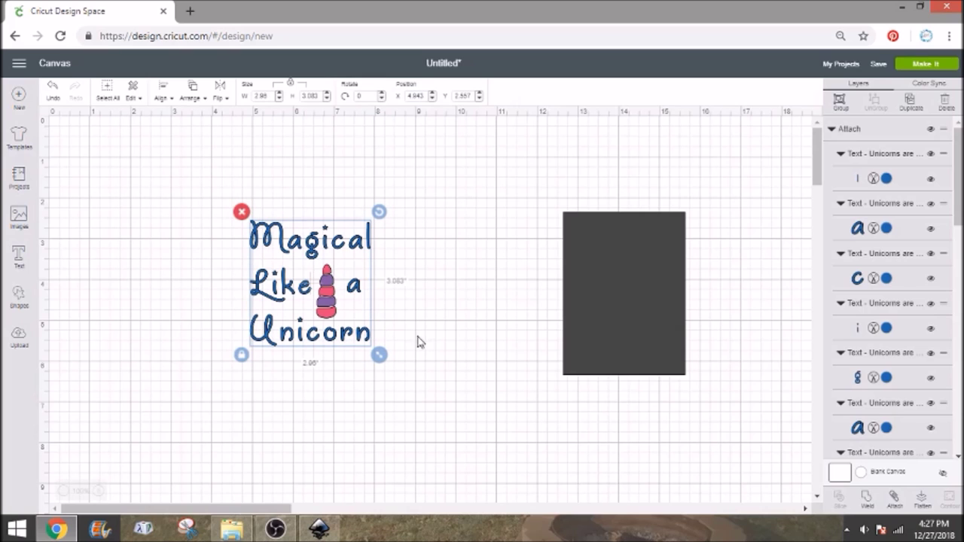
left_click(458, 333)
- Enlarge the single letter "a" after the horn to about 0.49" wide by 0.5" high
left_click(354, 290)
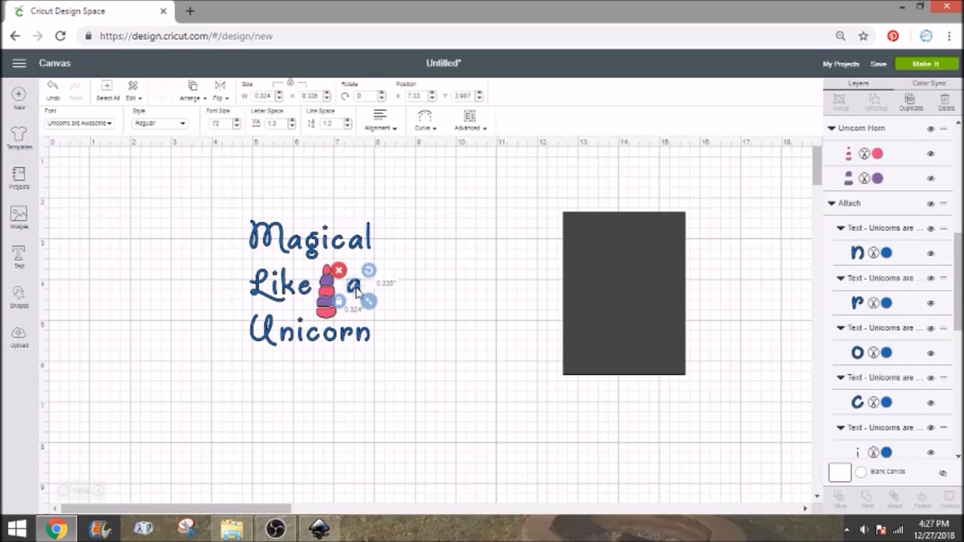
left_click_drag(366, 299, 375, 308)
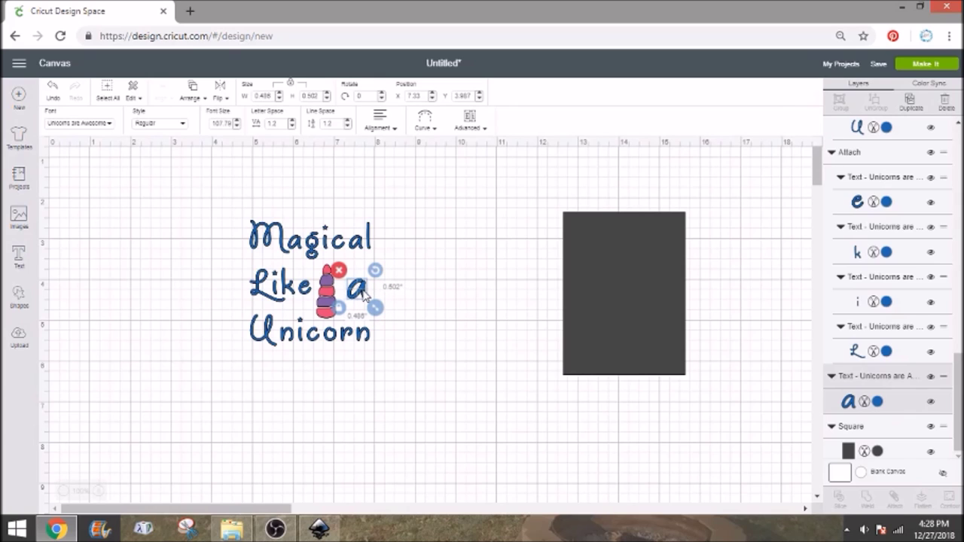
left_click(397, 291)
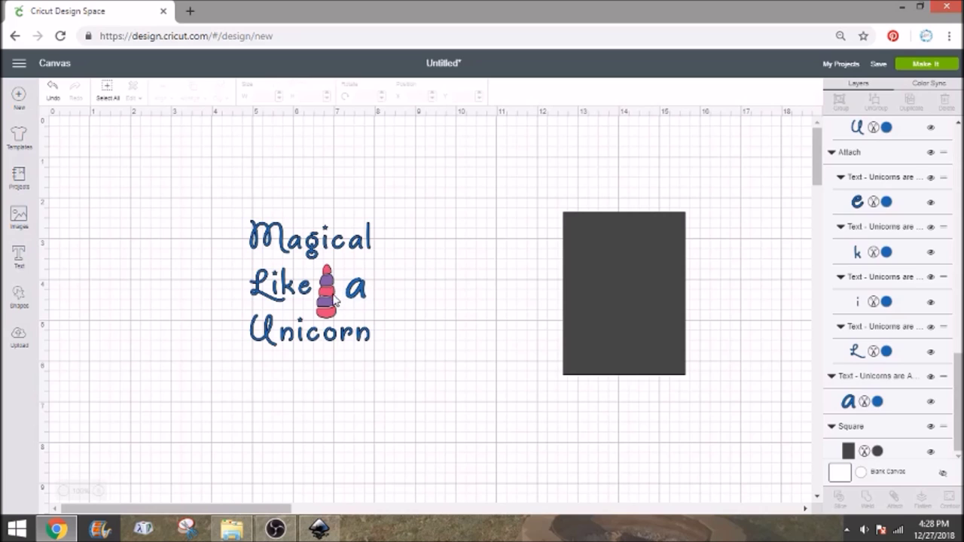
- Enlarge the unicorn horn to about 0.66" by 1.75" and position it between "Like" and "a", spanning from "Magical" to "Unicorn"
left_click(334, 299)
left_click_drag(327, 286, 325, 278)
left_click_drag(357, 335, 350, 335)
left_click(392, 314)
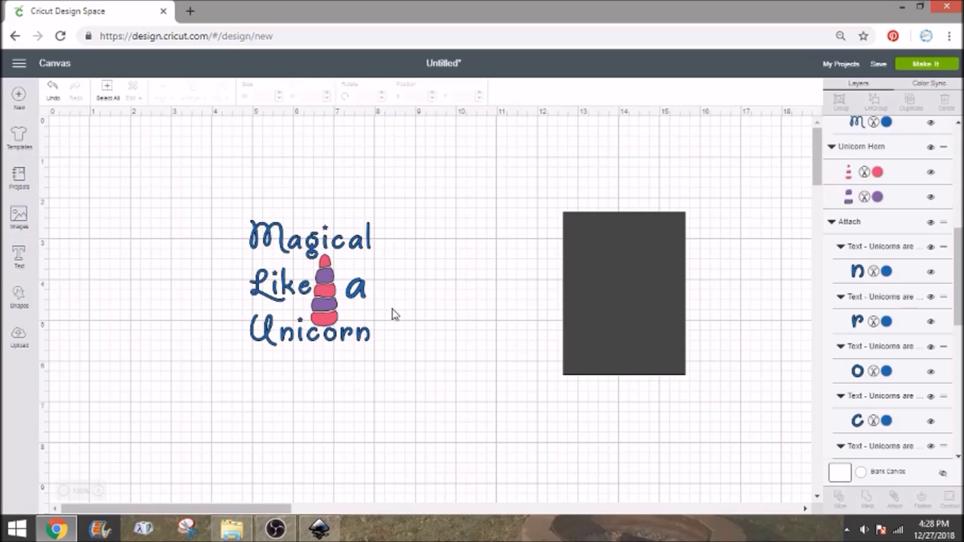
left_click(330, 302)
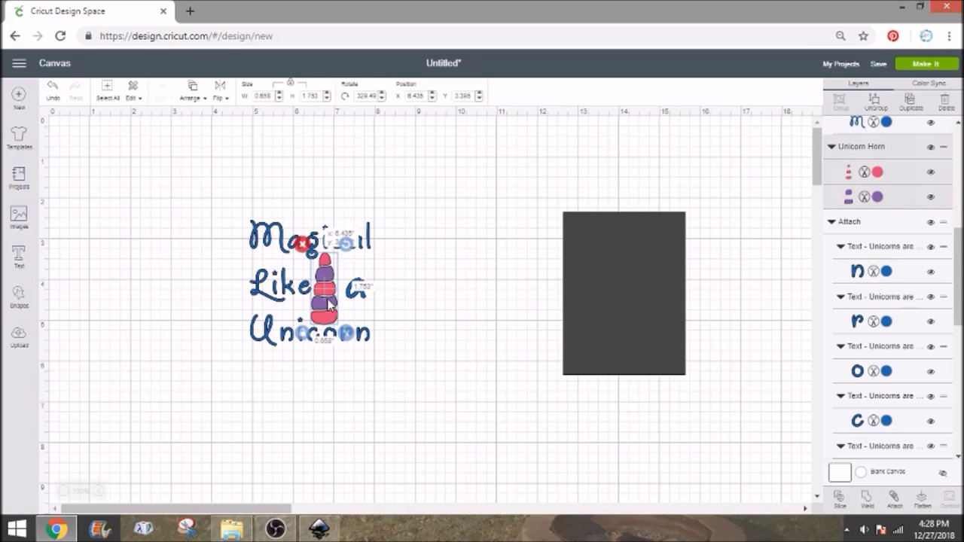
left_click(385, 319)
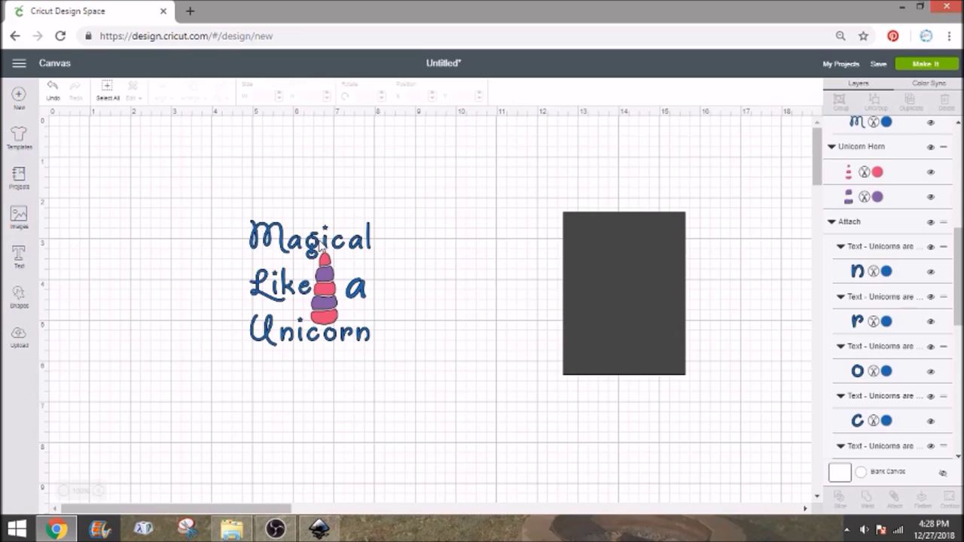
- Attach the words "Magical", "Like", "a" and "Unicorn" to each other, leaving the horn out
left_click(284, 247)
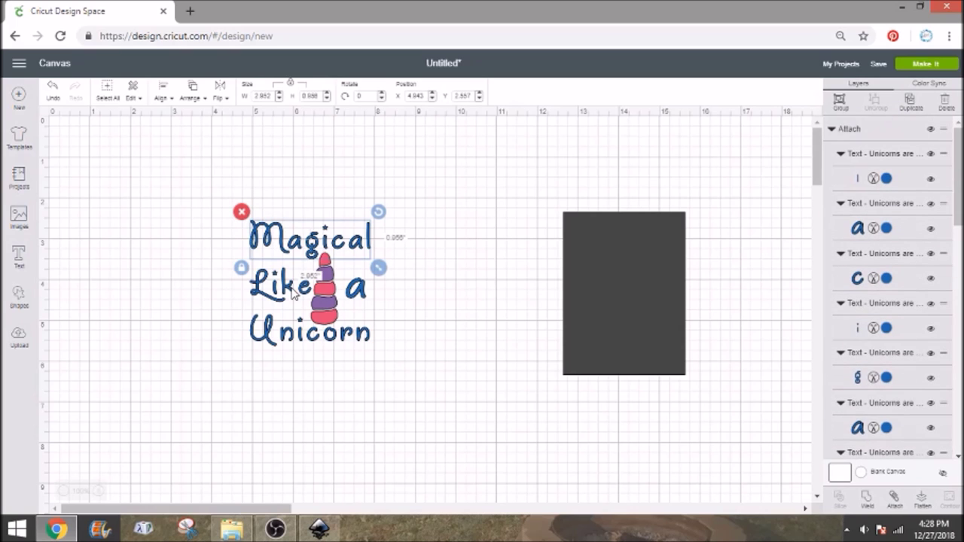
left_click(388, 284)
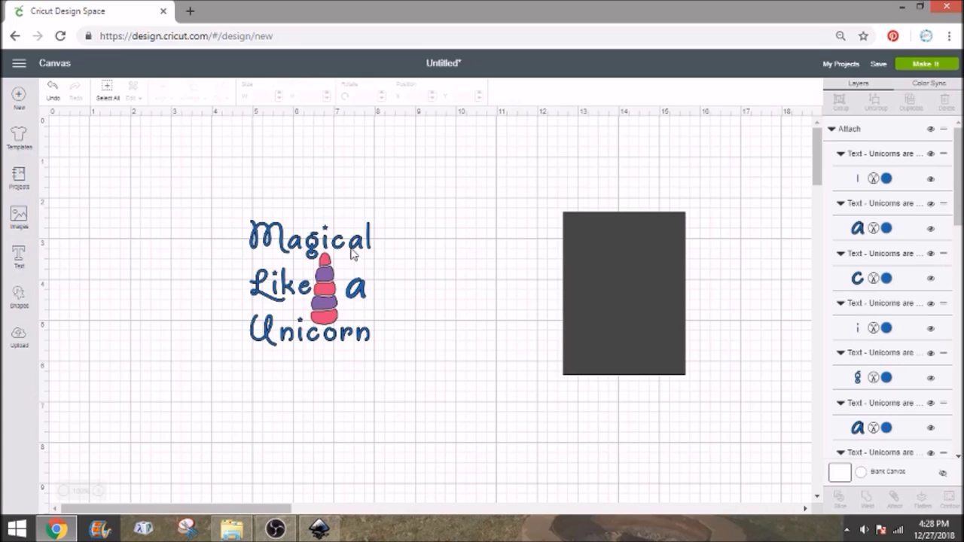
left_click(359, 260)
left_click(369, 292, "shift")
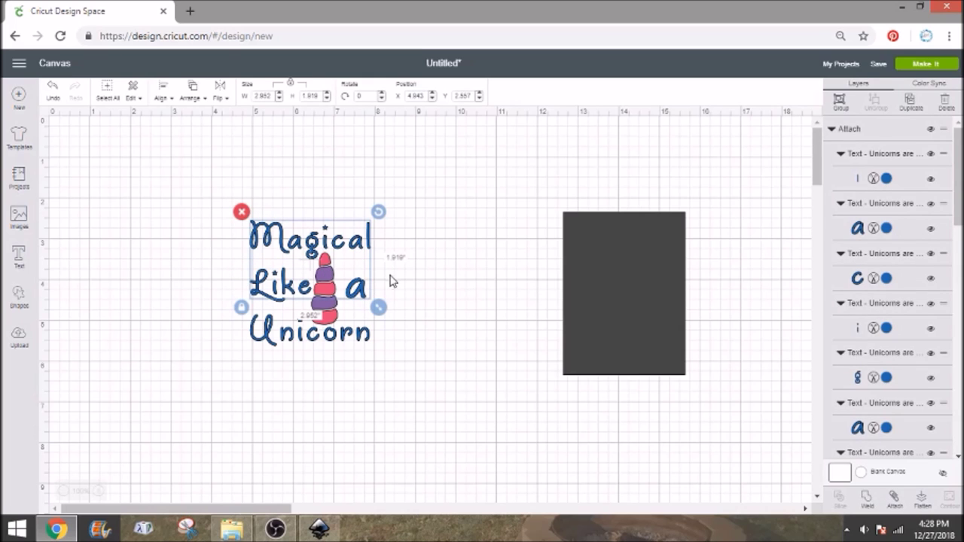
left_click(390, 281)
left_click(296, 291)
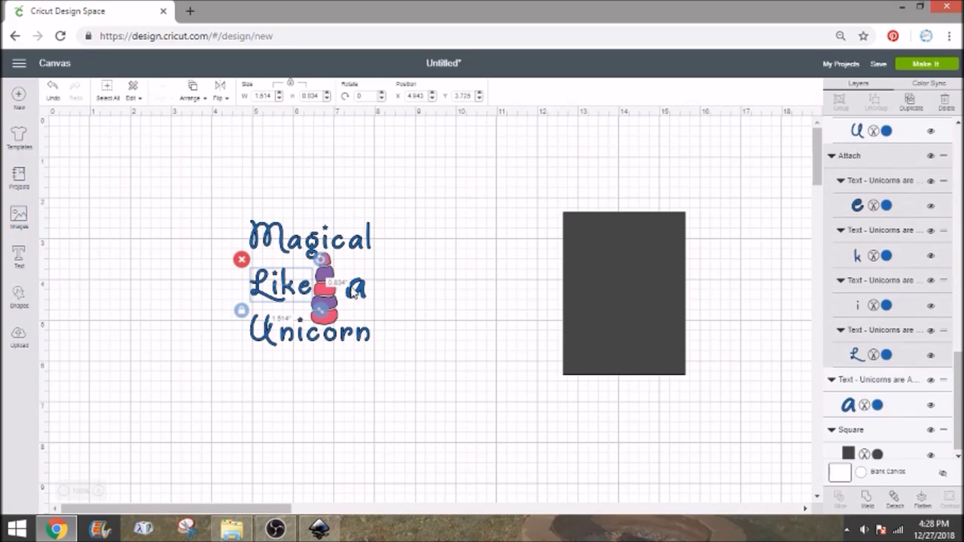
left_click(370, 245, "shift")
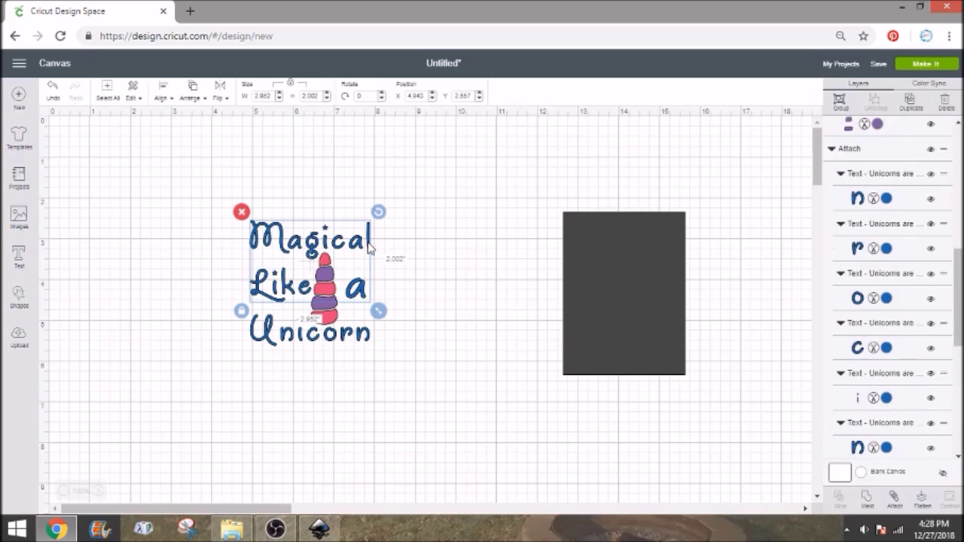
left_click(368, 333, "shift")
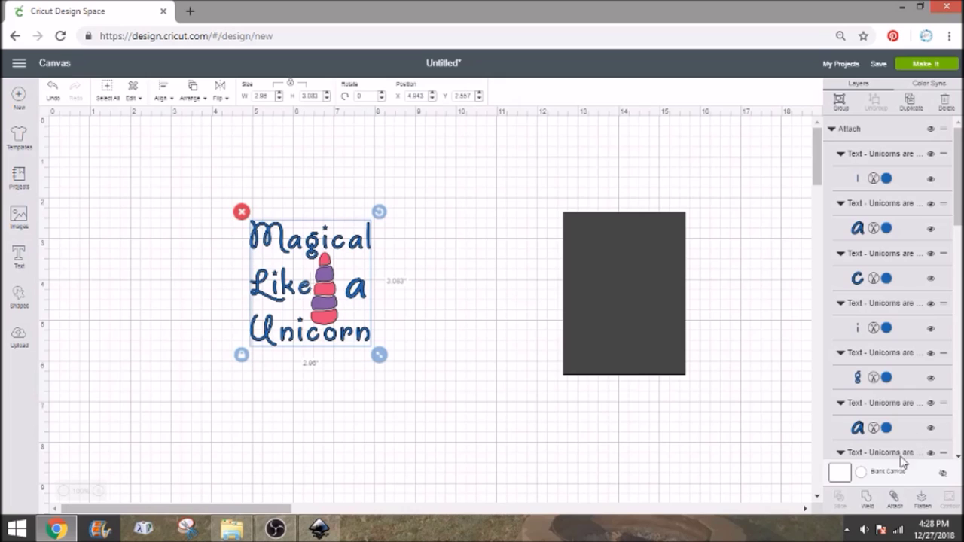
left_click(893, 499)
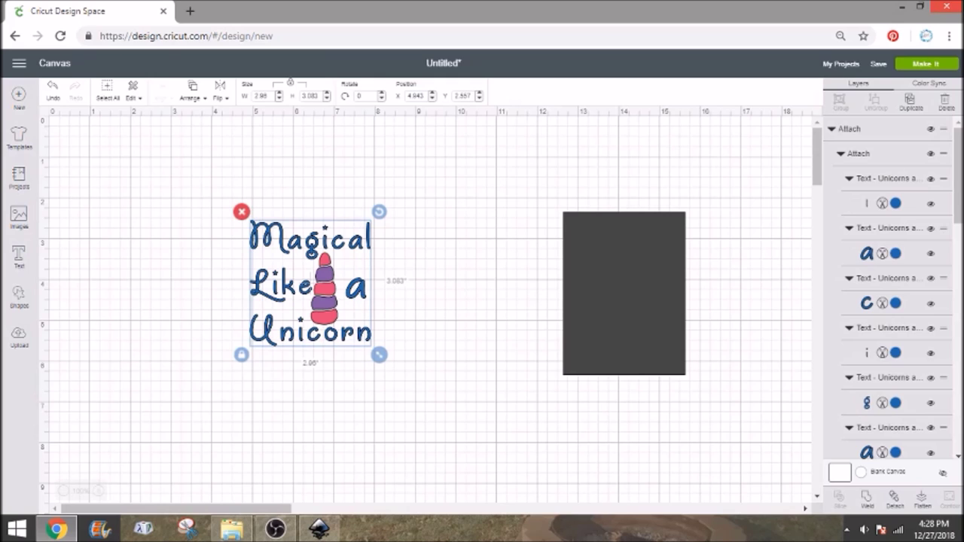
- Delete the dark 3" by 4" rectangle from the canvas
left_click(622, 329)
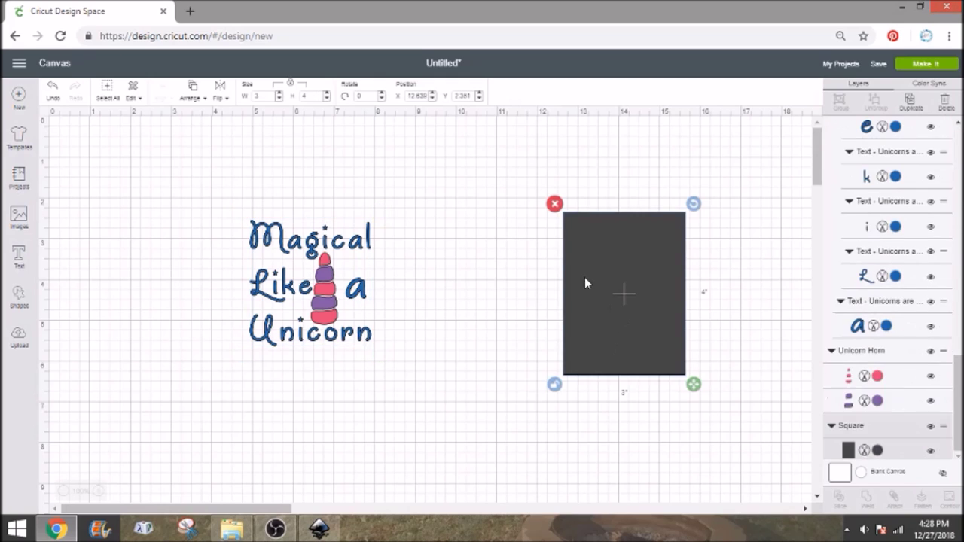
left_click(554, 205)
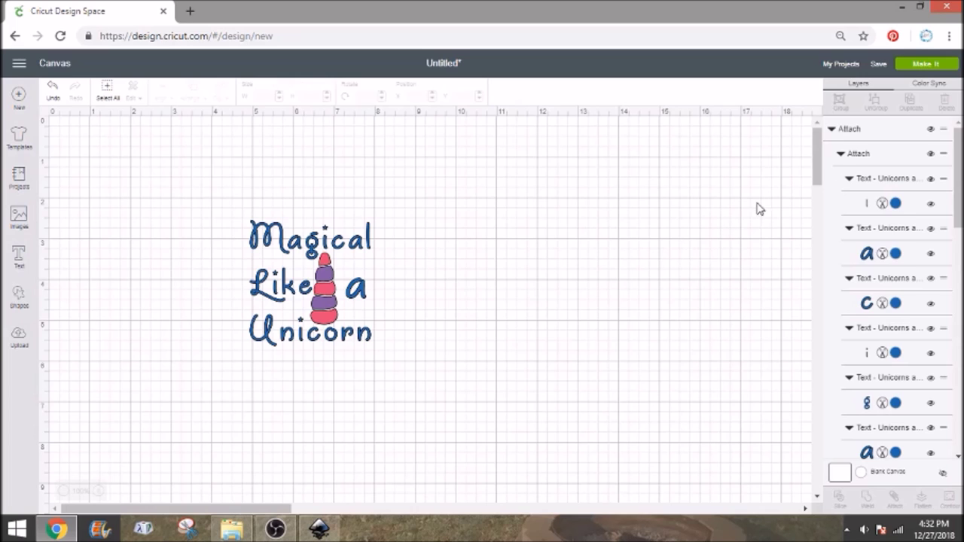
- Recolor both the pink and the purple layers of the unicorn horn to Blueberry (#1F66B1)
left_click(324, 291)
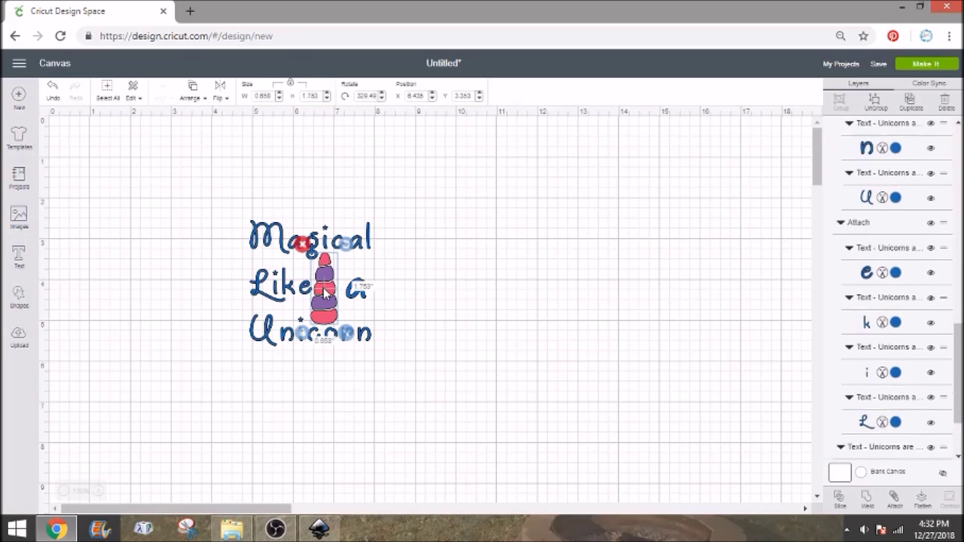
left_click(878, 426)
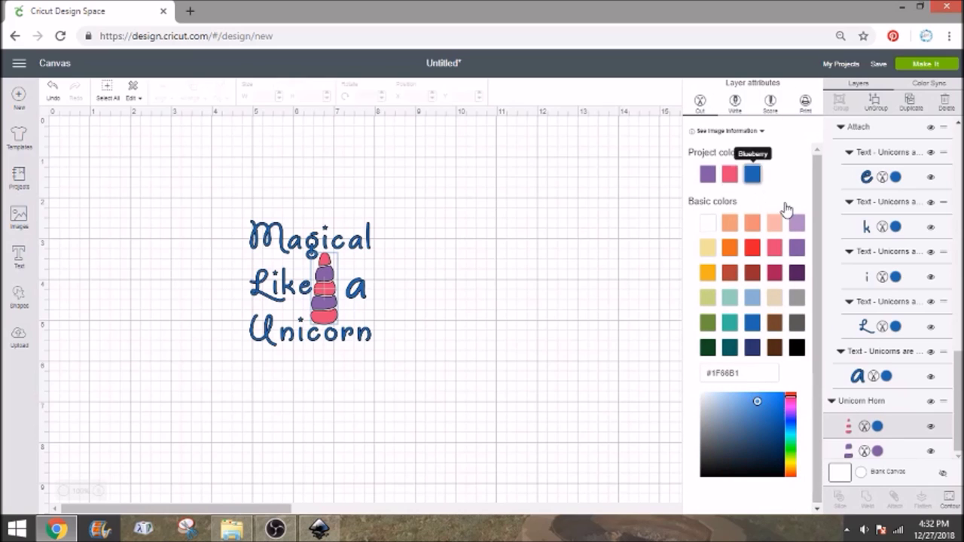
left_click(753, 179)
left_click(878, 451)
left_click(878, 451)
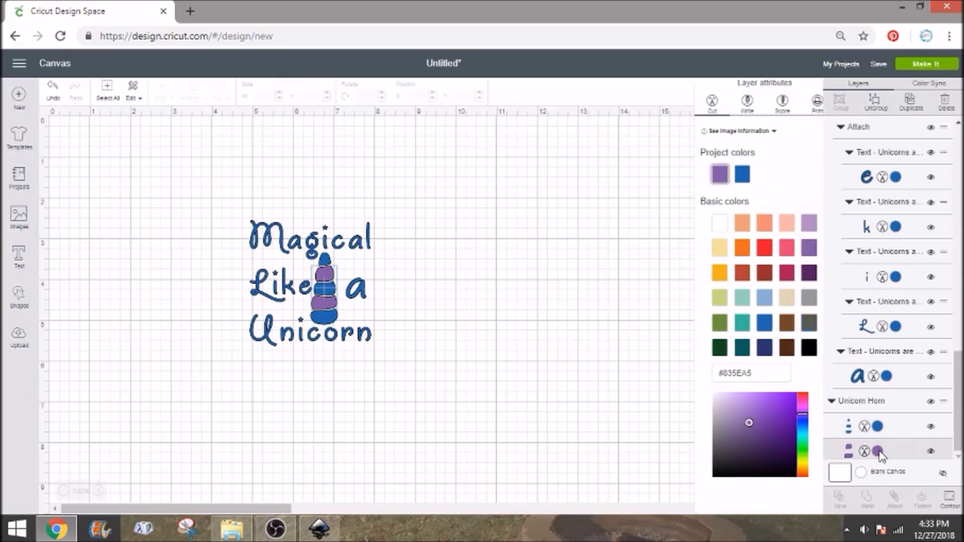
left_click(730, 174)
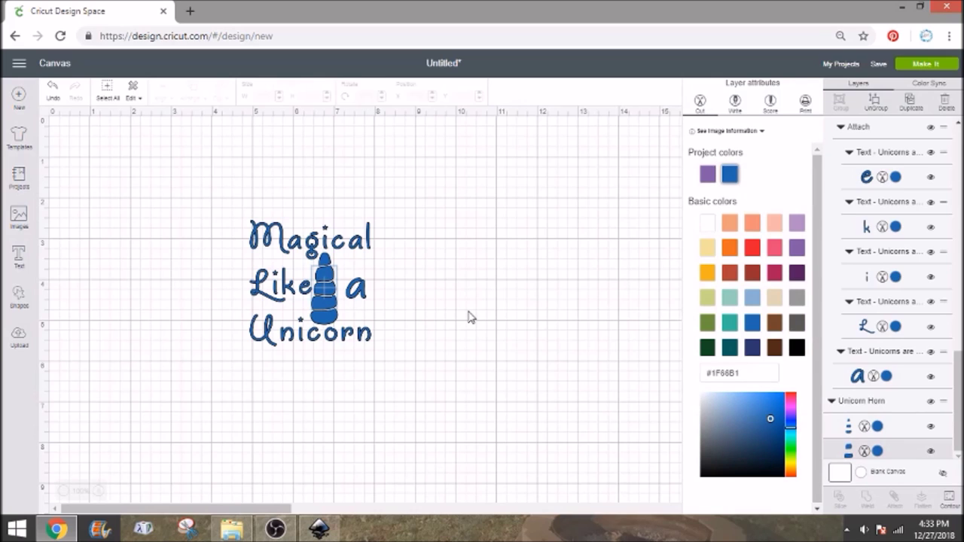
left_click(468, 316)
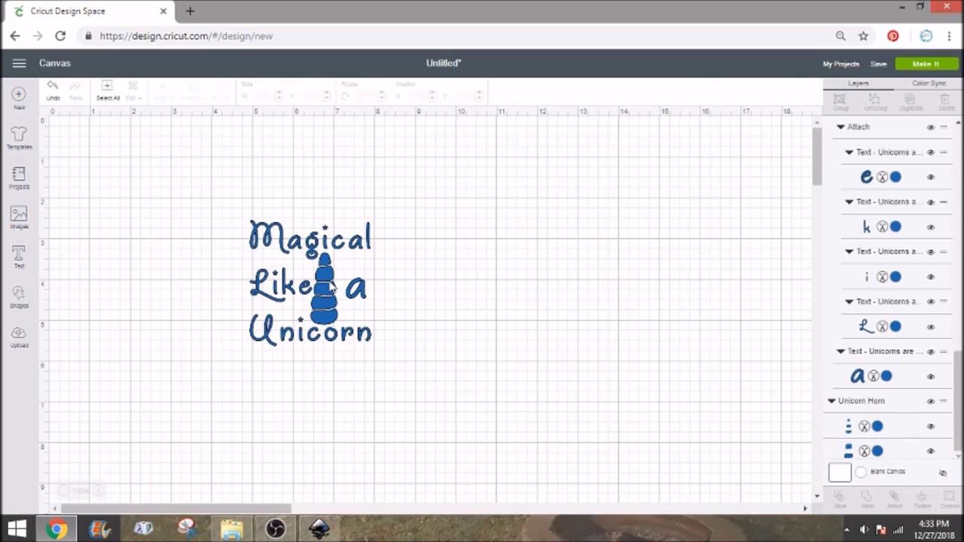
- Send the design to the cutting mat preview and move the two groups of horn pieces away from the text
left_click(911, 64)
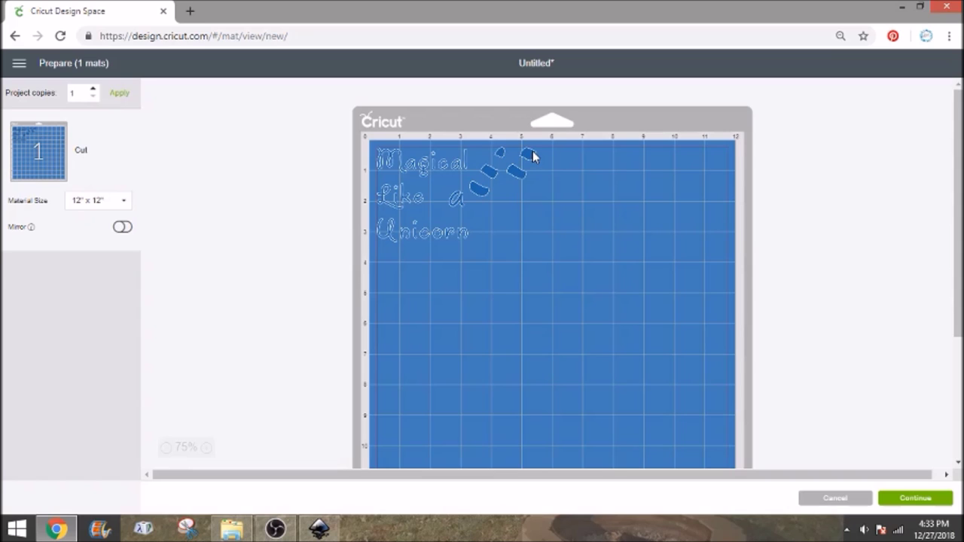
left_click_drag(532, 156, 715, 166)
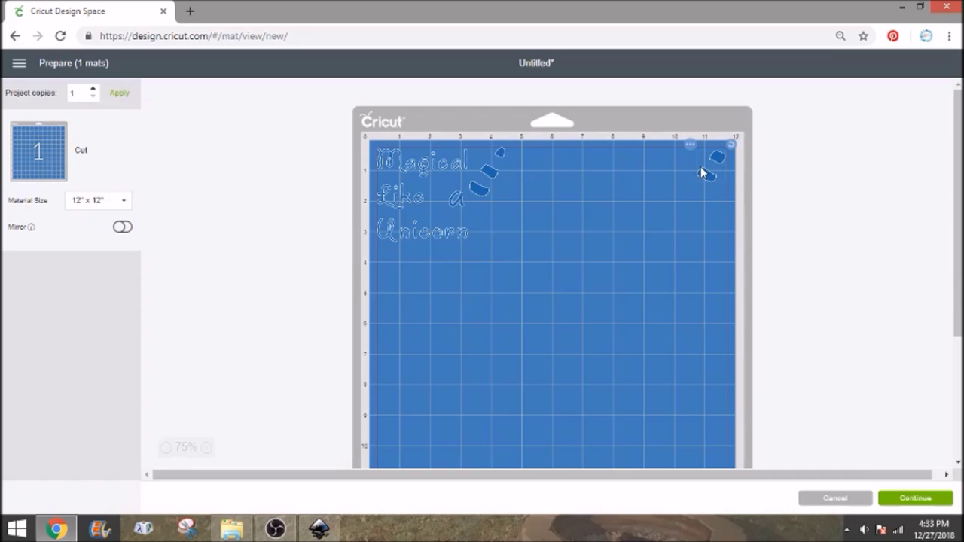
left_click_drag(489, 176, 562, 181)
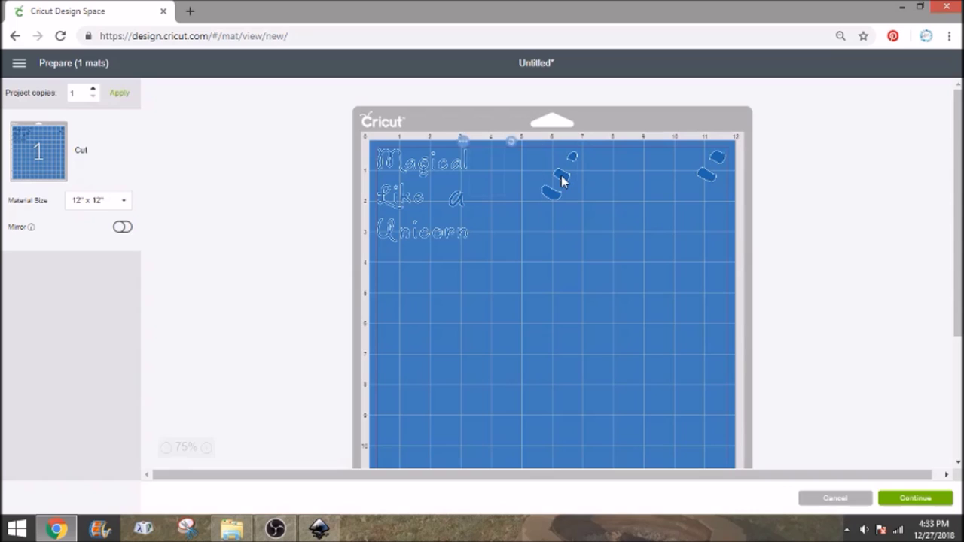